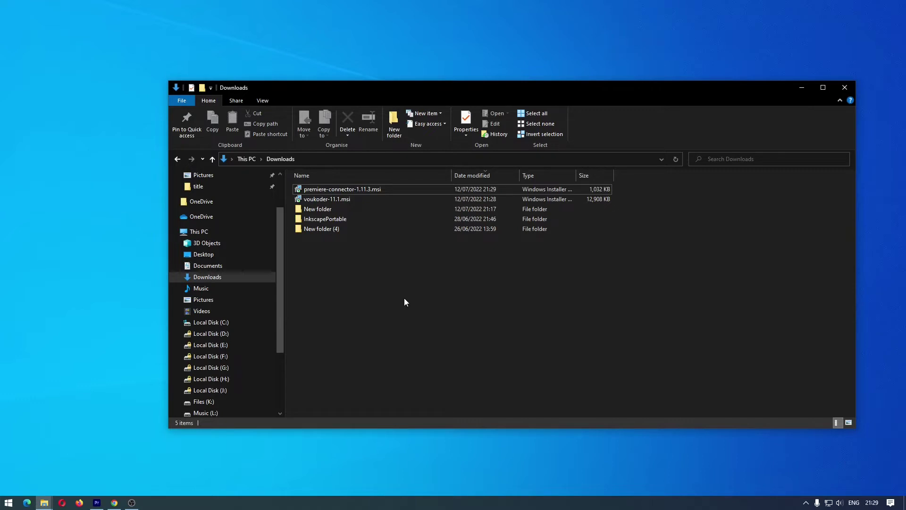
Step: Install Voukoder 11.1 into the default C:\Program Files\Voukoder\ folder, accepting the licence
double_click(344, 201)
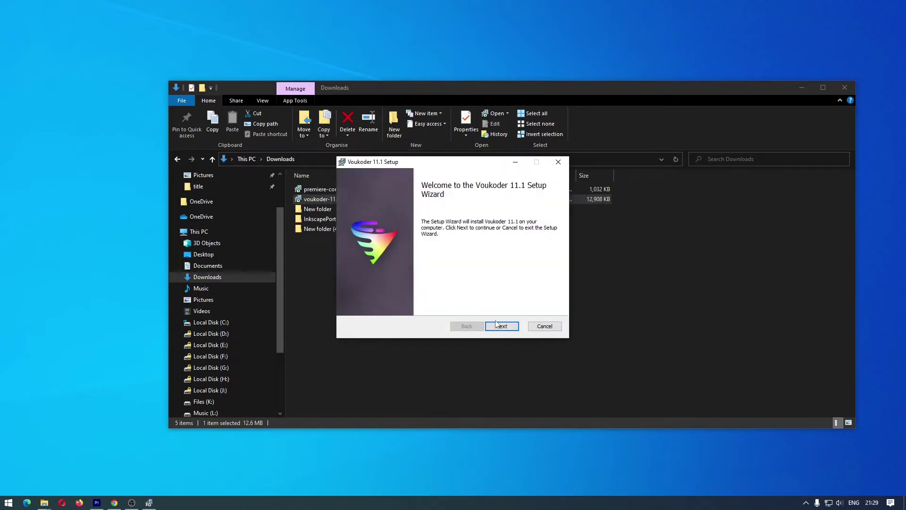
left_click(495, 322)
left_click(425, 306)
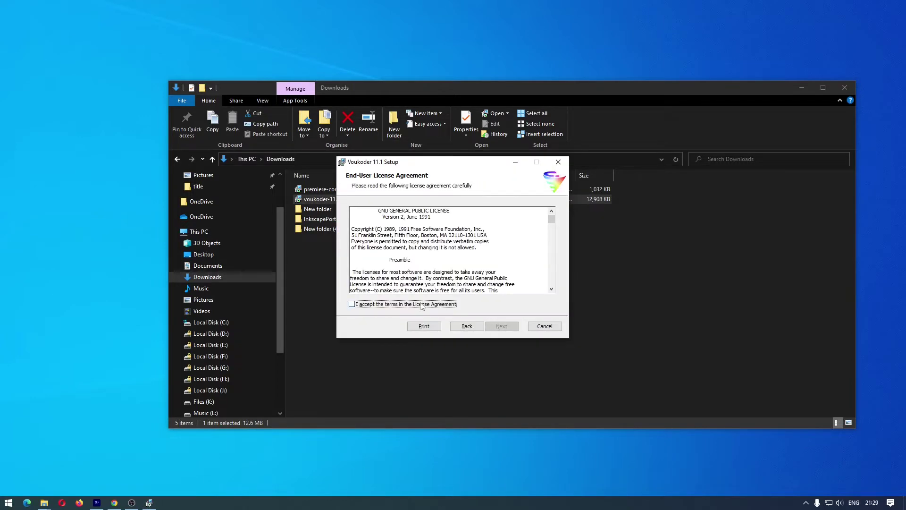
left_click(505, 324)
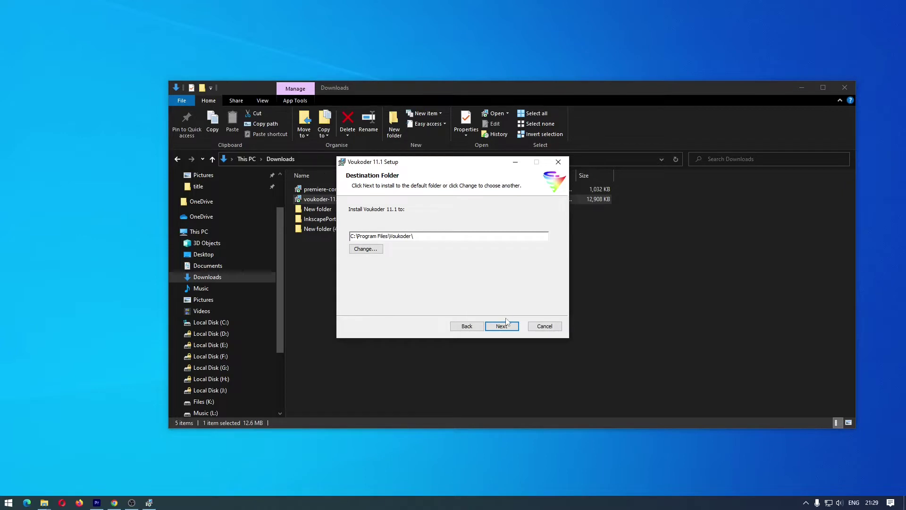
left_click(506, 324)
left_click(506, 324)
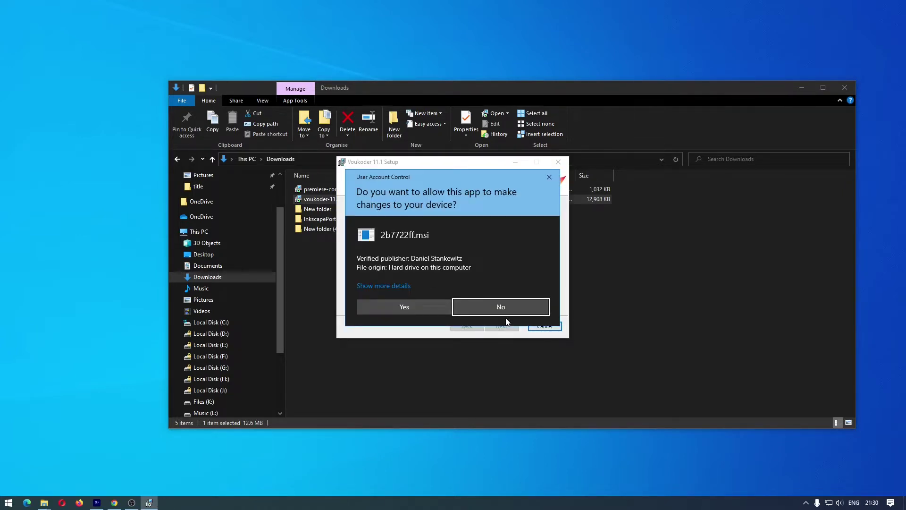
left_click(424, 307)
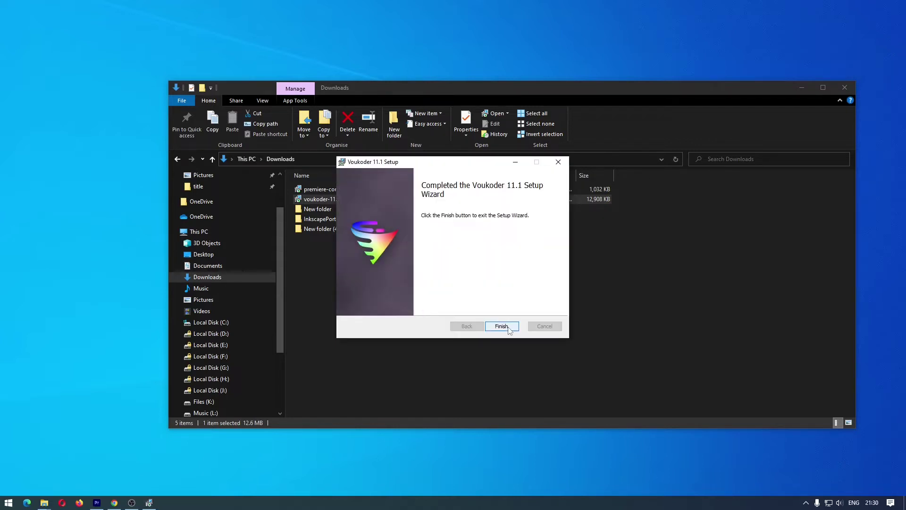
left_click(508, 326)
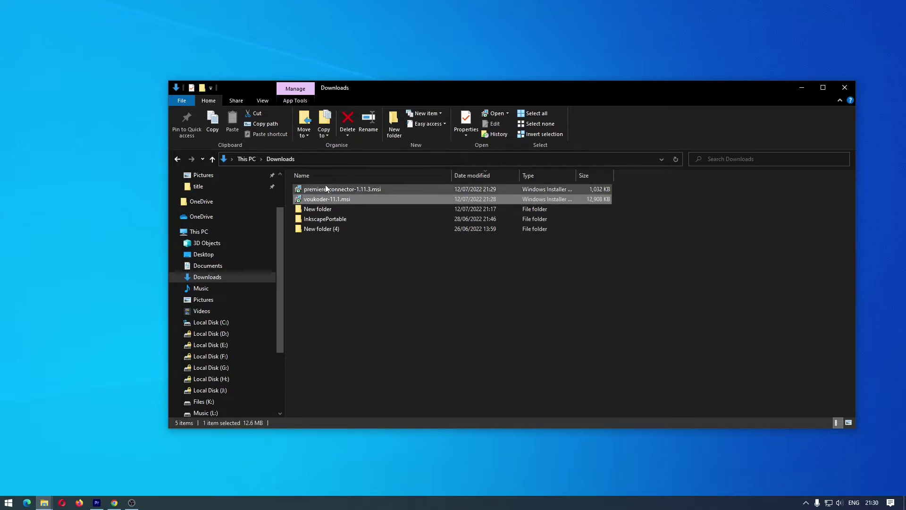
Step: Install the premiere-connector-1.11.3 plug-in into Adobe's MediaCore plug-ins folder, accepting the licence
double_click(342, 189)
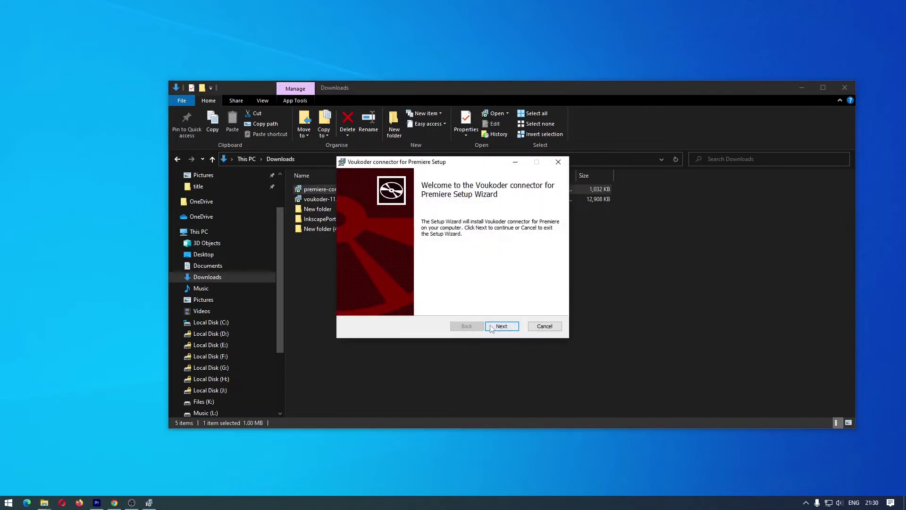
left_click(491, 327)
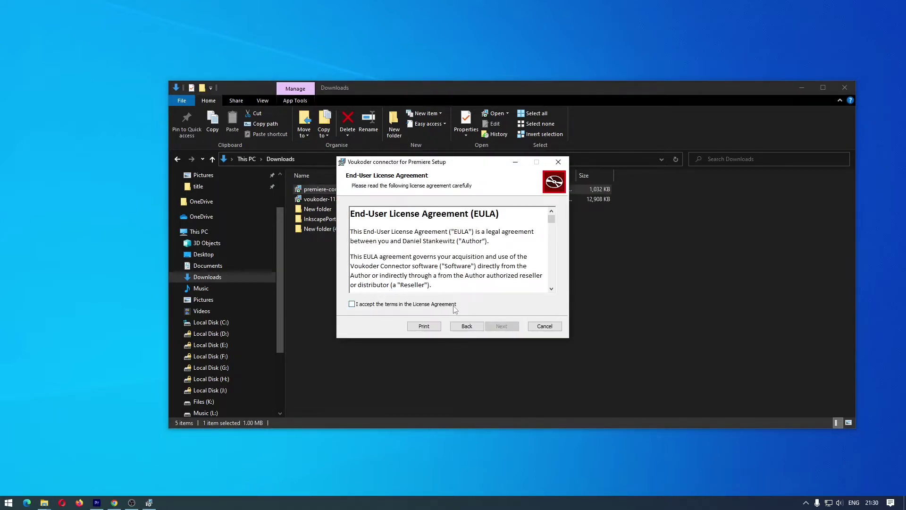
left_click(454, 306)
left_click(502, 328)
left_click(502, 327)
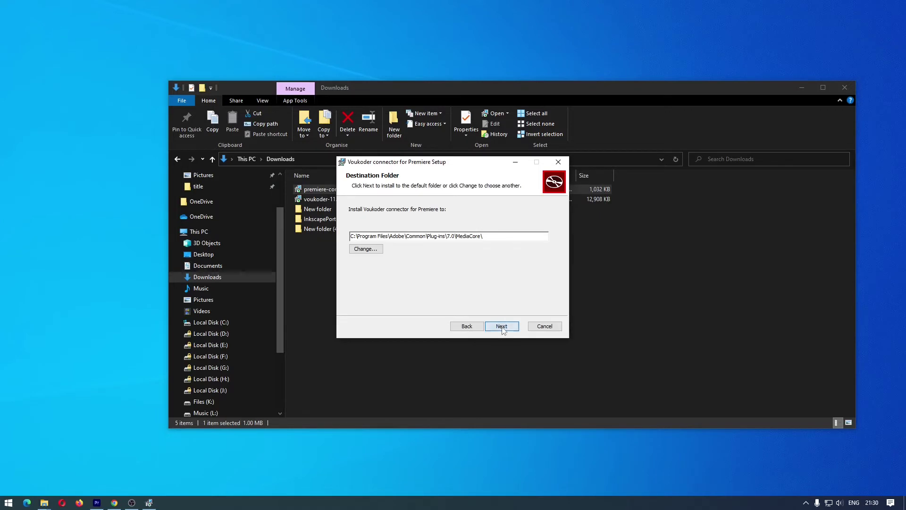
left_click(503, 326)
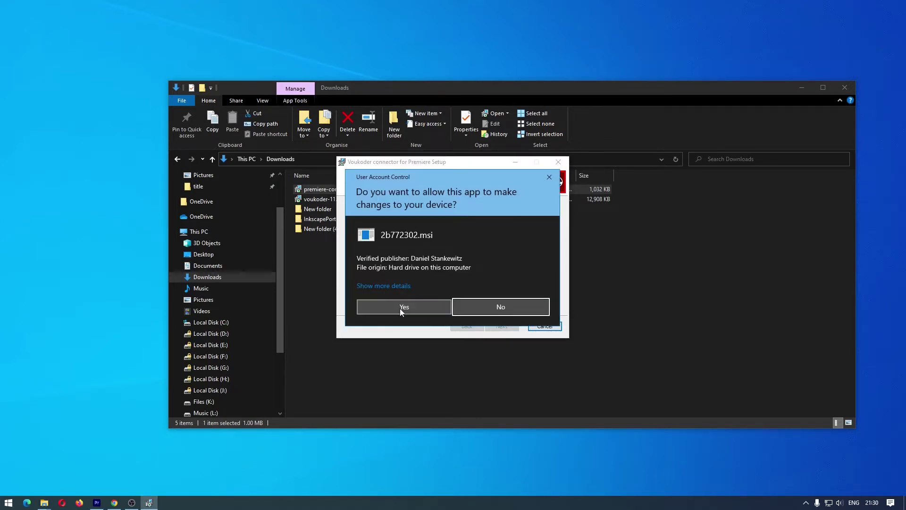
left_click(400, 308)
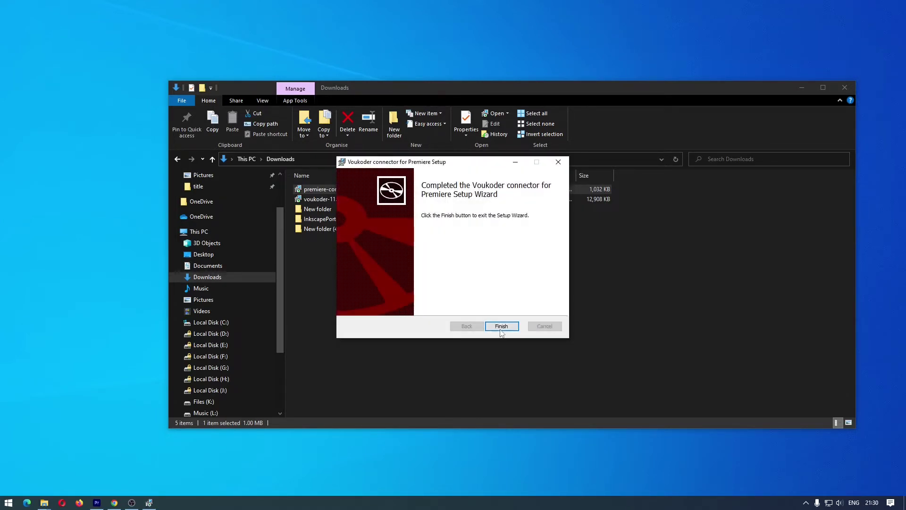
left_click(501, 327)
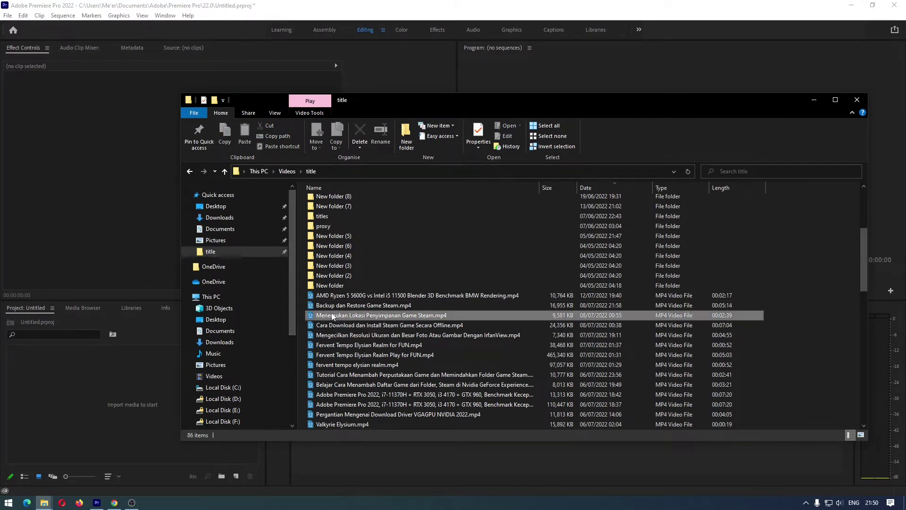
Step: Import Menemukan Lokasi Penyimpanan Game Steam.mp4 and drop it on the Timeline to create a matching sequence
left_click_drag(332, 312, 72, 393)
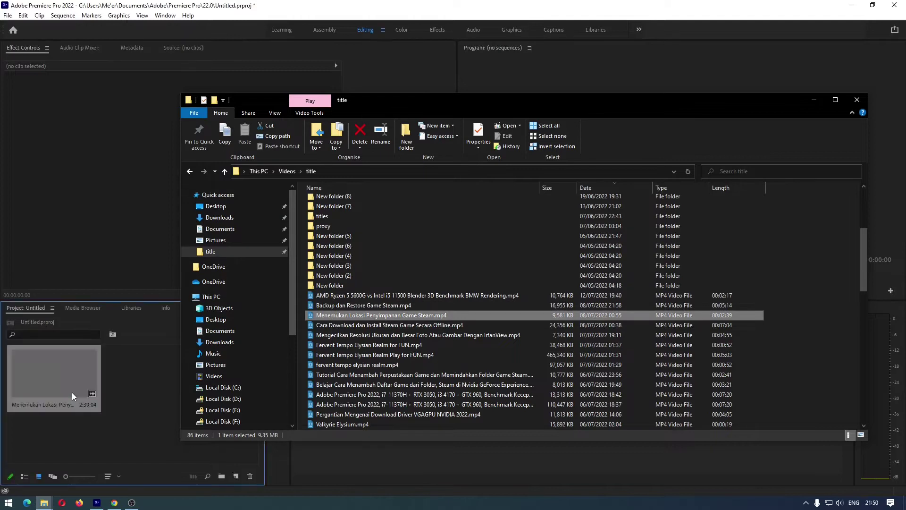
left_click(129, 386)
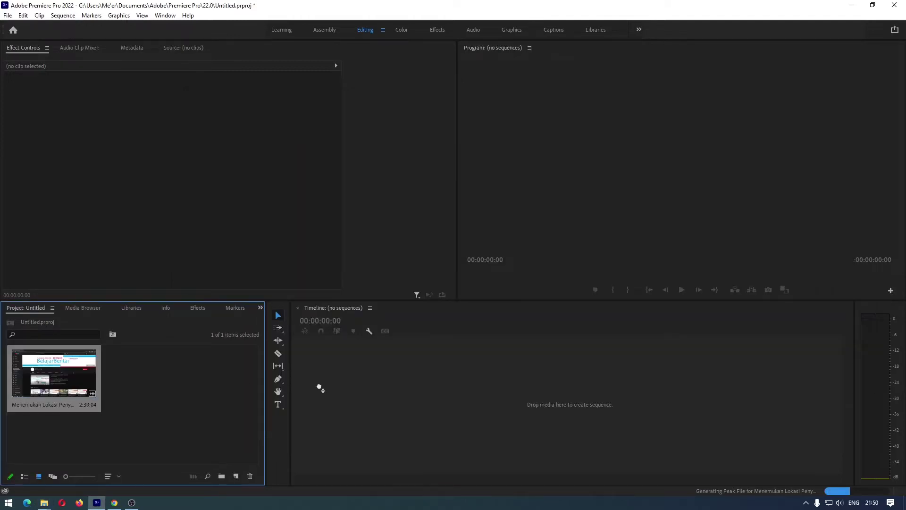
left_click_drag(48, 389, 358, 389)
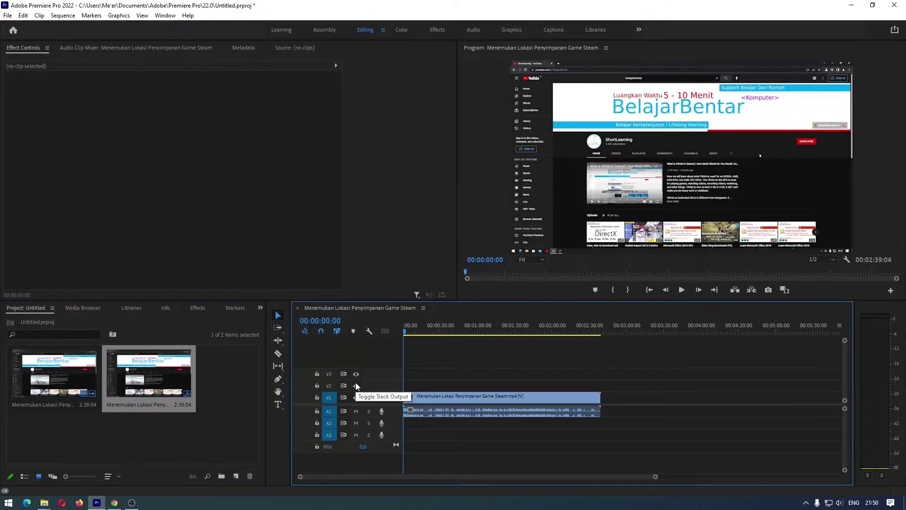
Step: Open File > Export > Media and set the export Format to Voukoder
left_click(8, 15)
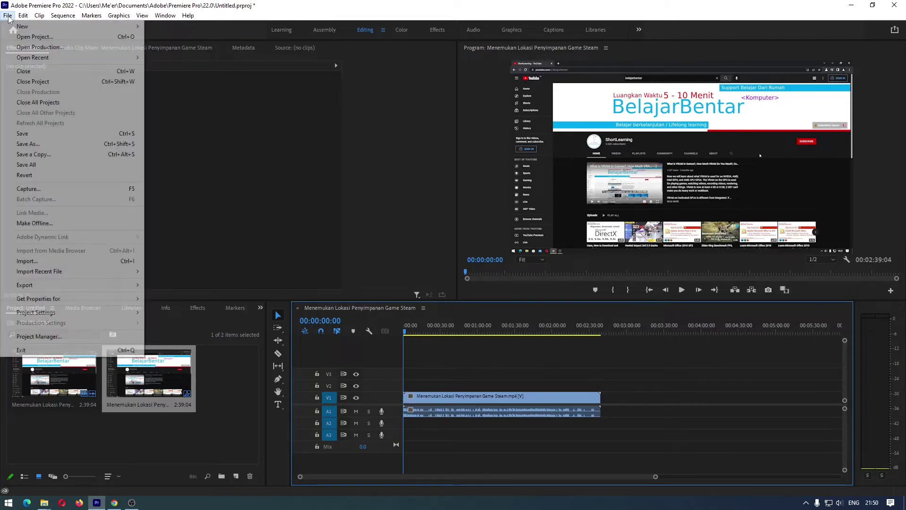
mouse_move(95, 285)
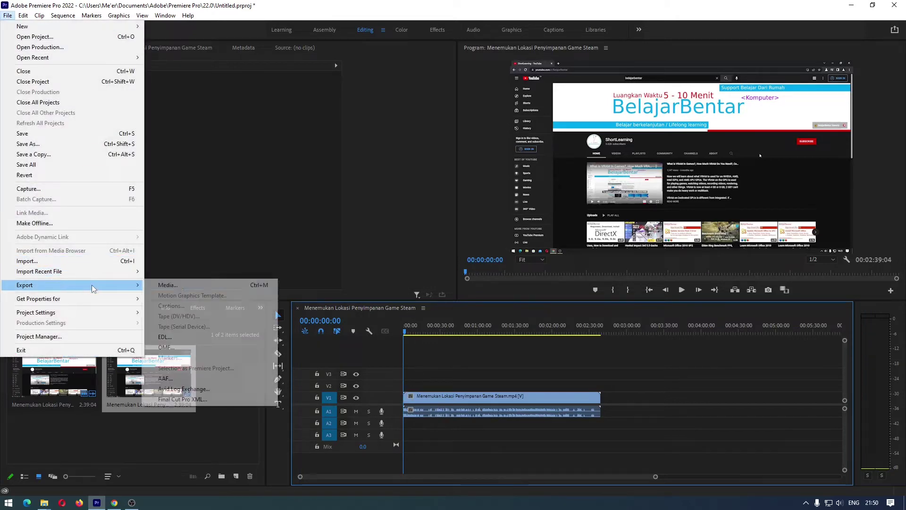
left_click(179, 286)
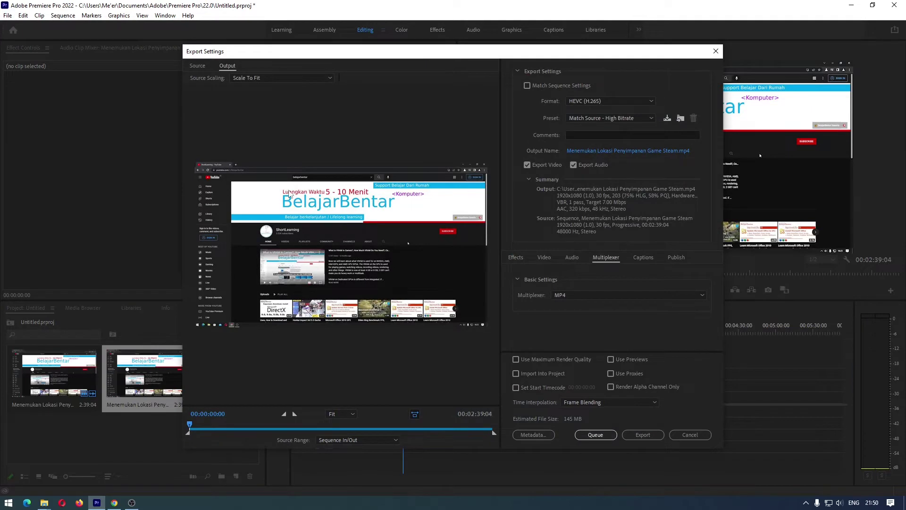
left_click(590, 101)
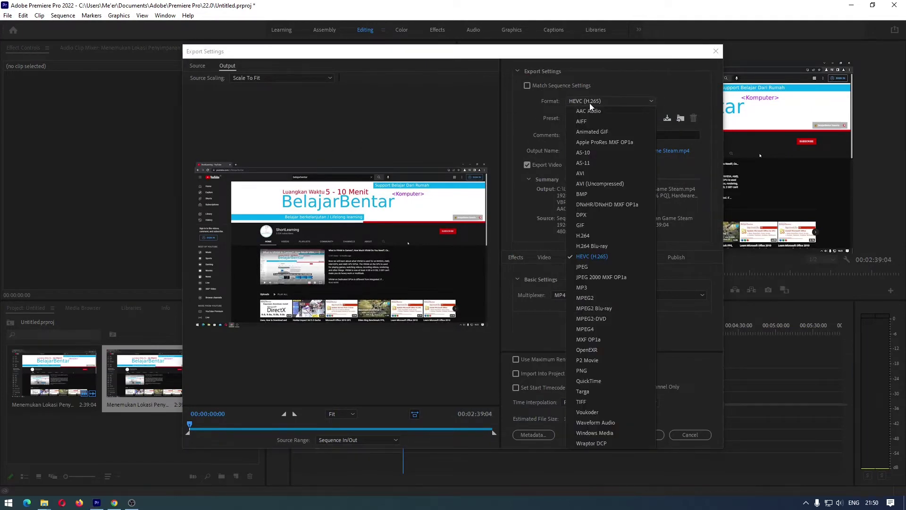
left_click(596, 410)
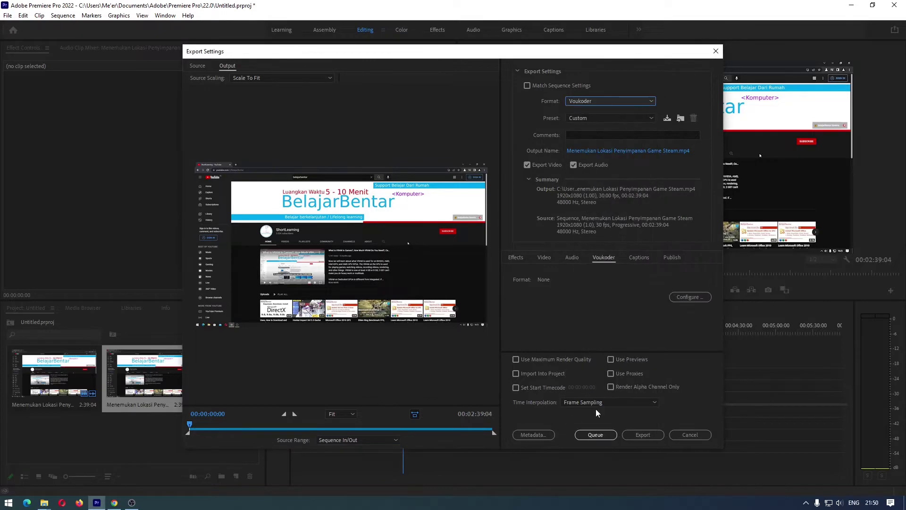
Step: Open Voukoder's configuration and review the video Options, Side data and Filters tabs
left_click(681, 300)
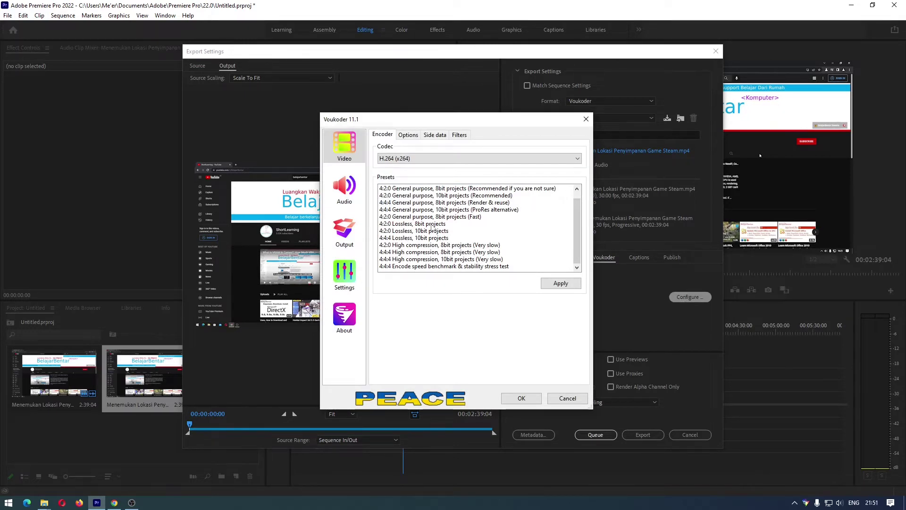
left_click(415, 137)
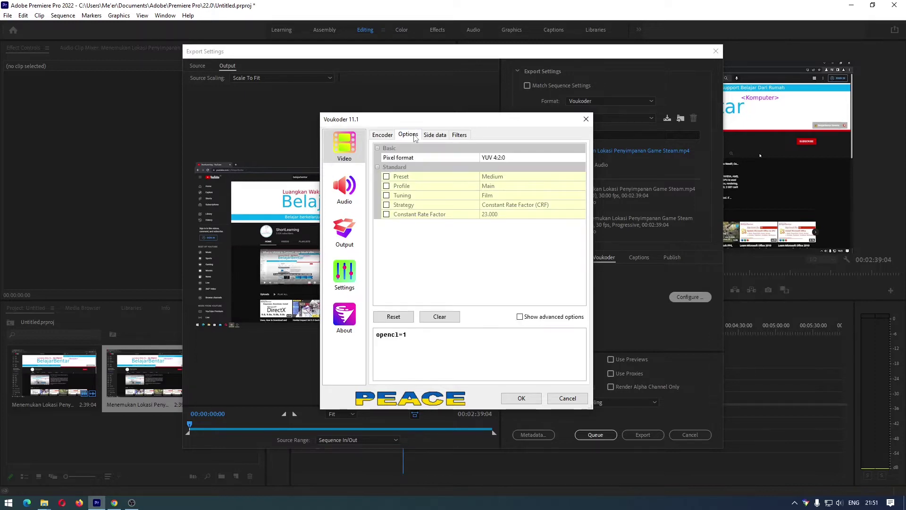
left_click(435, 135)
left_click(459, 135)
left_click(409, 135)
left_click(373, 138)
Step: Review the audio, output, logging and about pages, keeping the MPEG-4 container
left_click(349, 187)
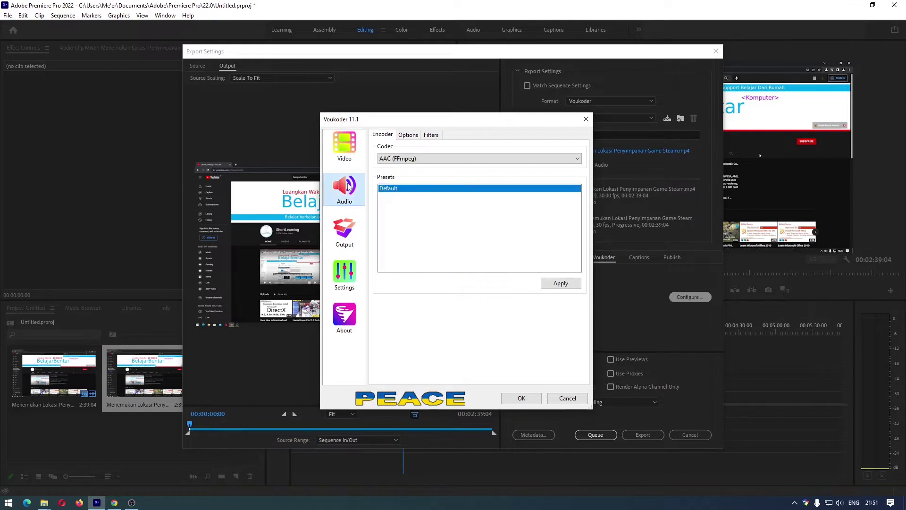
left_click(348, 231)
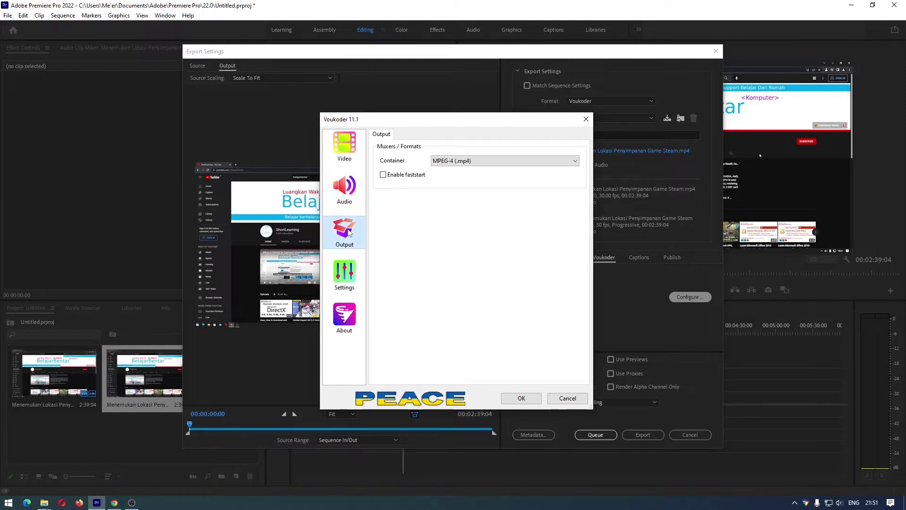
left_click(355, 272)
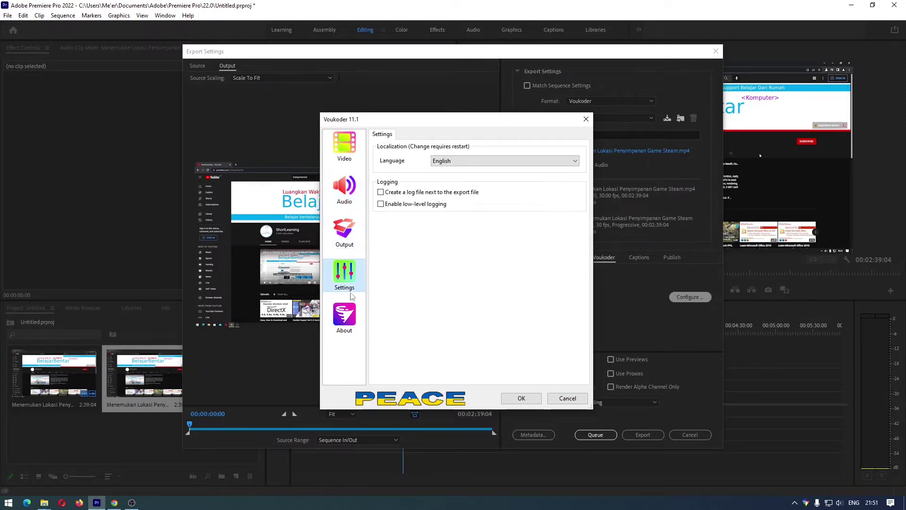
left_click(352, 297)
left_click(349, 287)
left_click(346, 246)
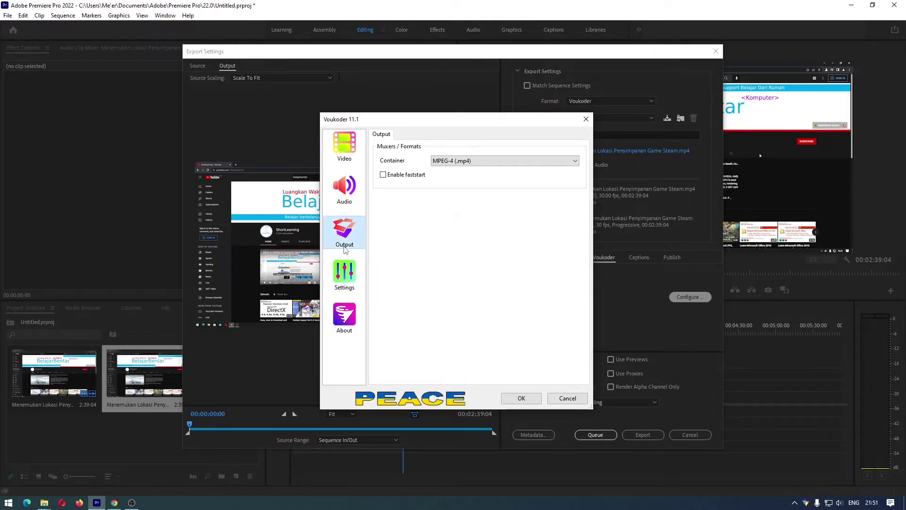
left_click(471, 160)
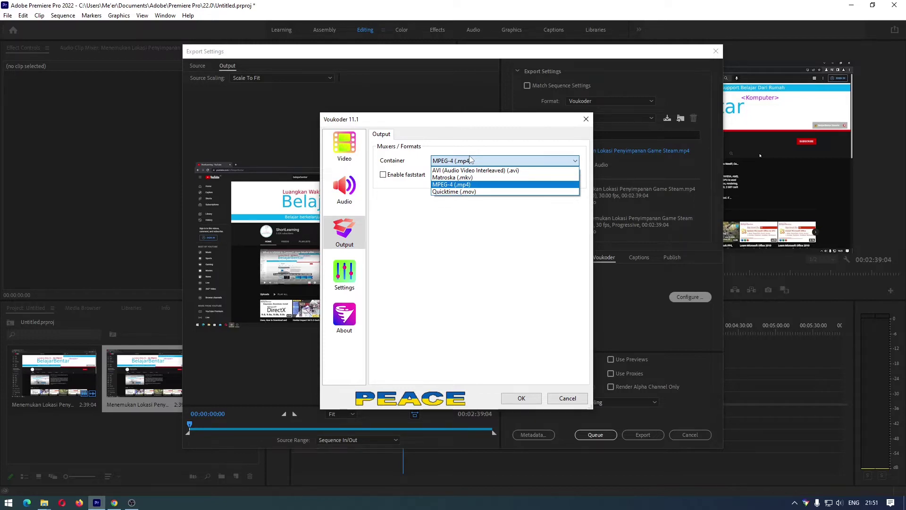
left_click(357, 158)
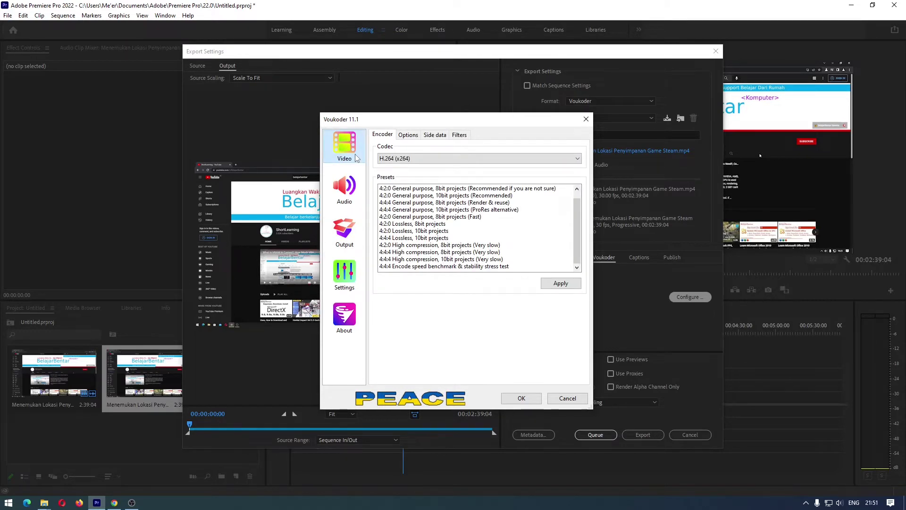
Step: Set the video codec to AV1 (SVT) with the Default preset
left_click(419, 160)
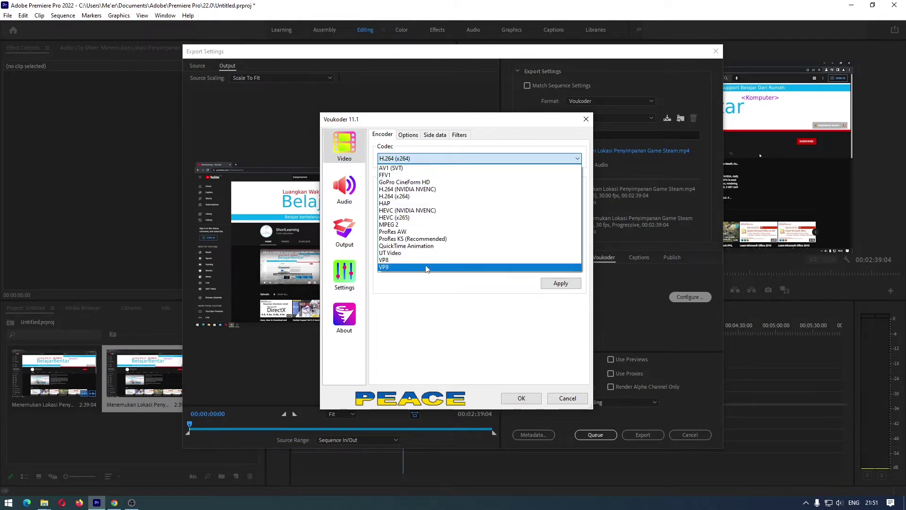
left_click(430, 169)
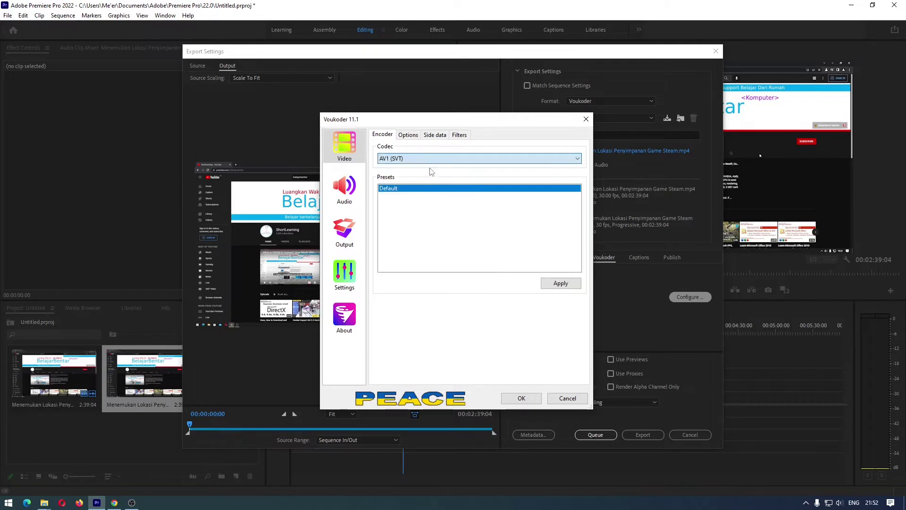
left_click(416, 135)
left_click(434, 137)
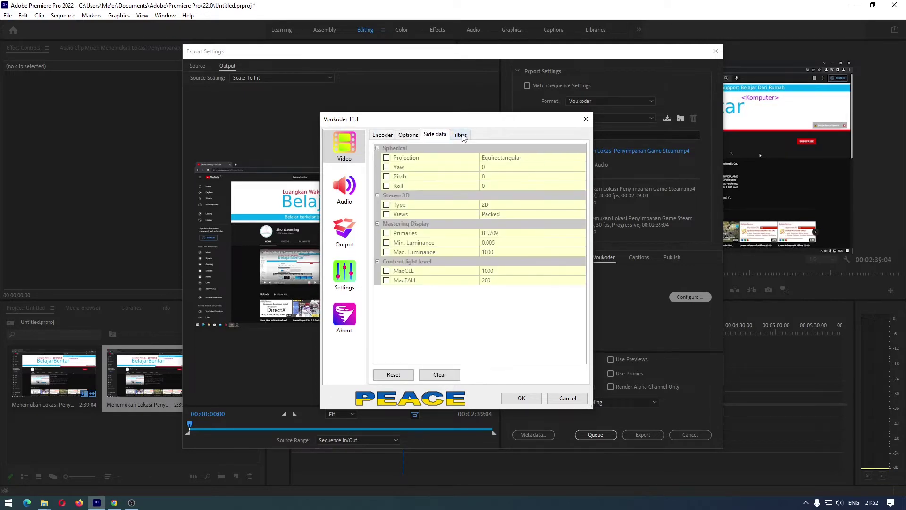
left_click(460, 135)
left_click(409, 136)
left_click(383, 136)
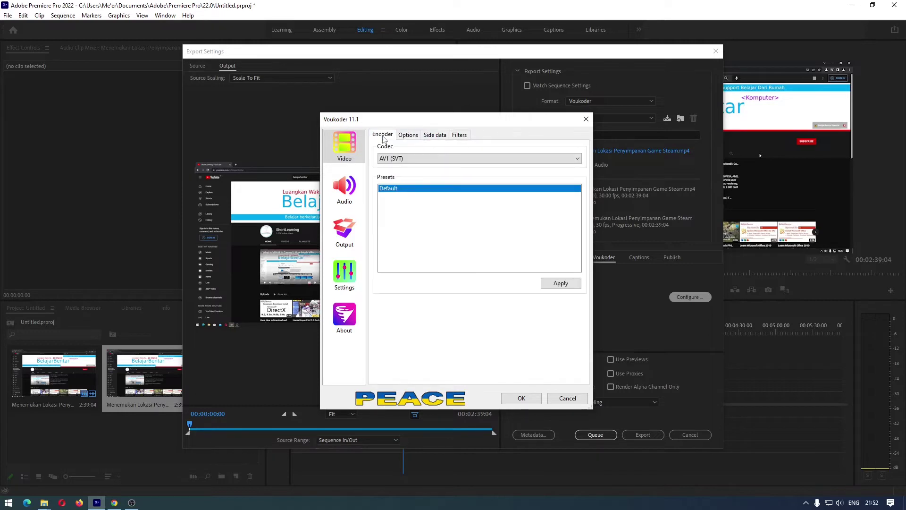
Step: Accept the AV1 settings, export the sequence, and watch progress in Task Manager
left_click(533, 399)
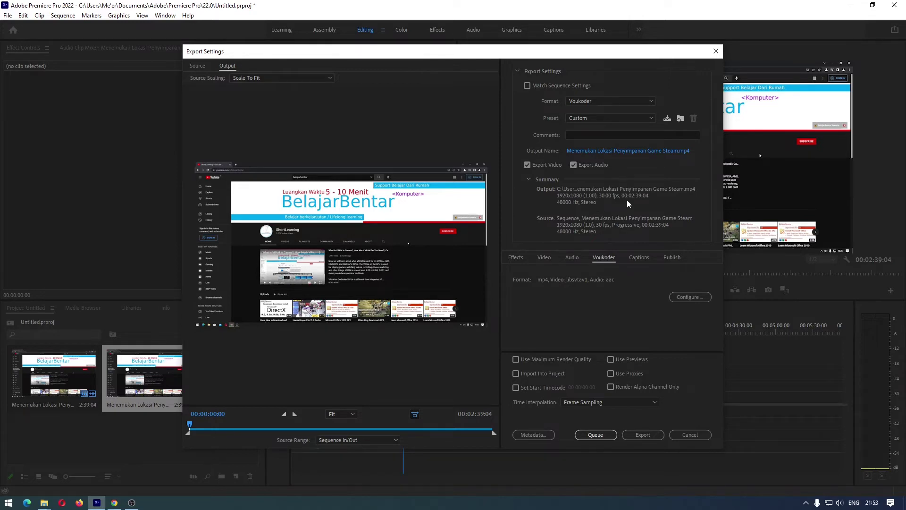
left_click(650, 440)
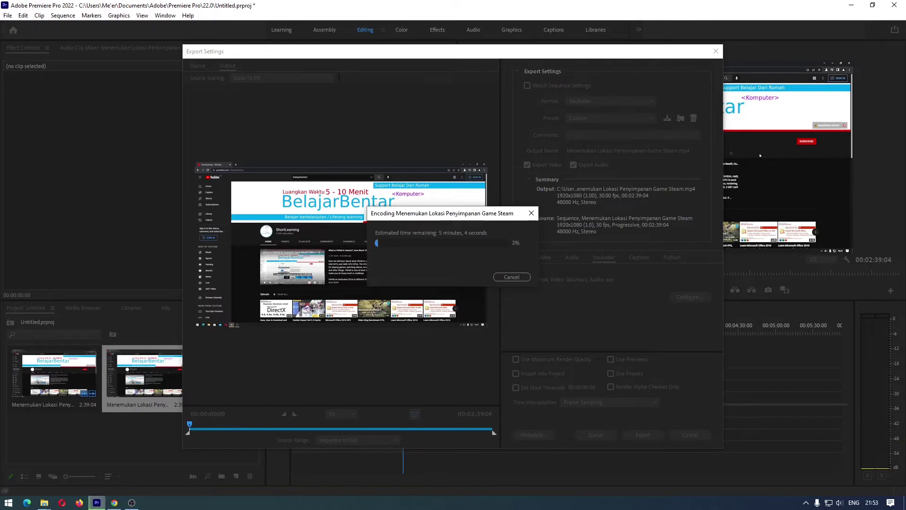
key("ctrl+shift+Escape")
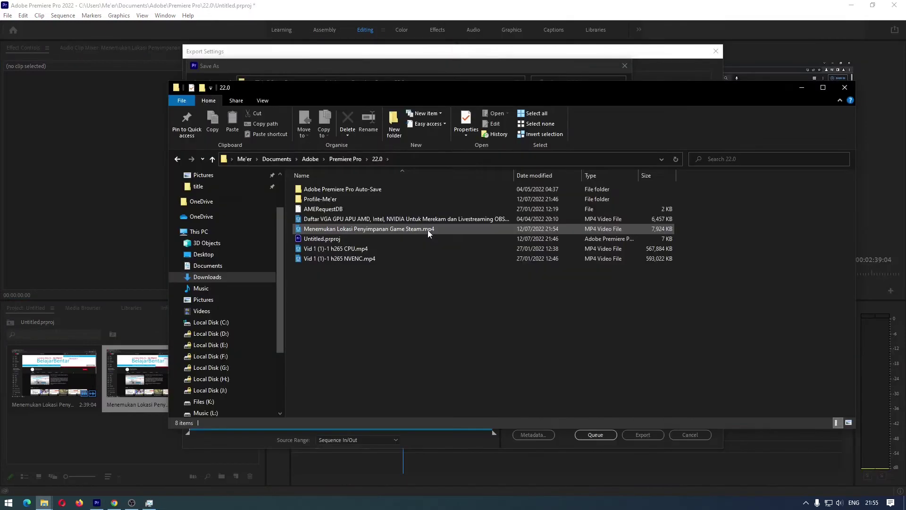
right_click(428, 230)
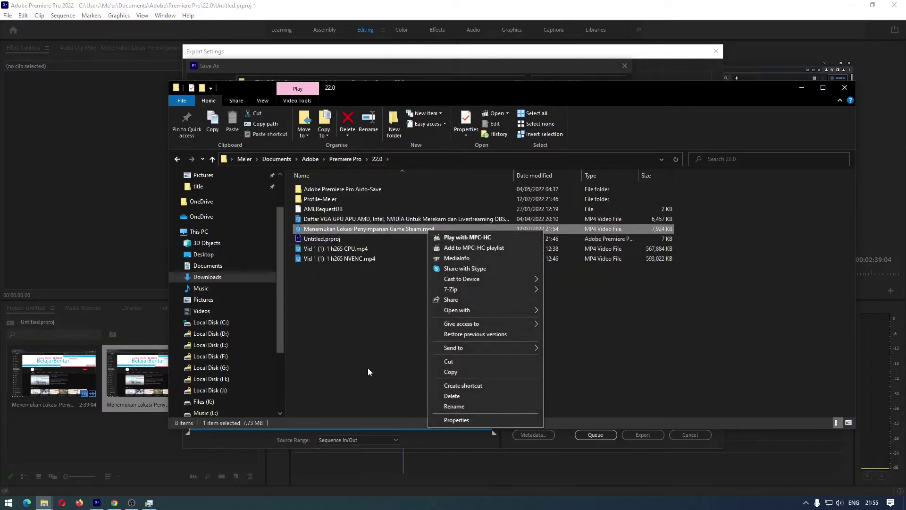
left_click(435, 421)
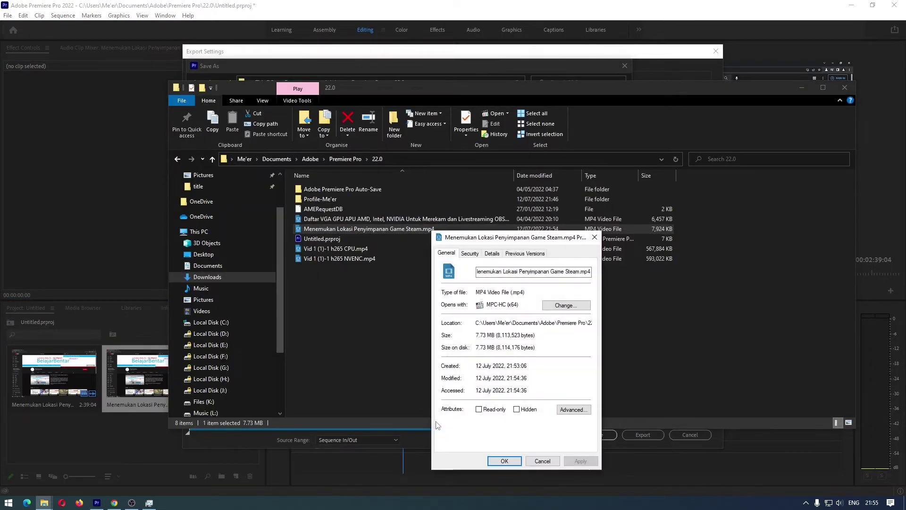
left_click(493, 253)
scroll(510, 315, "down", 1)
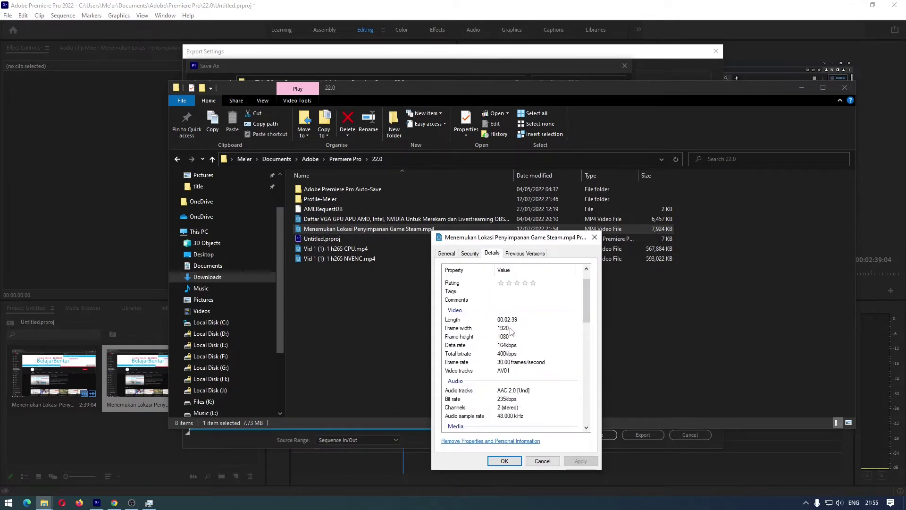
scroll(511, 352, "down", 1)
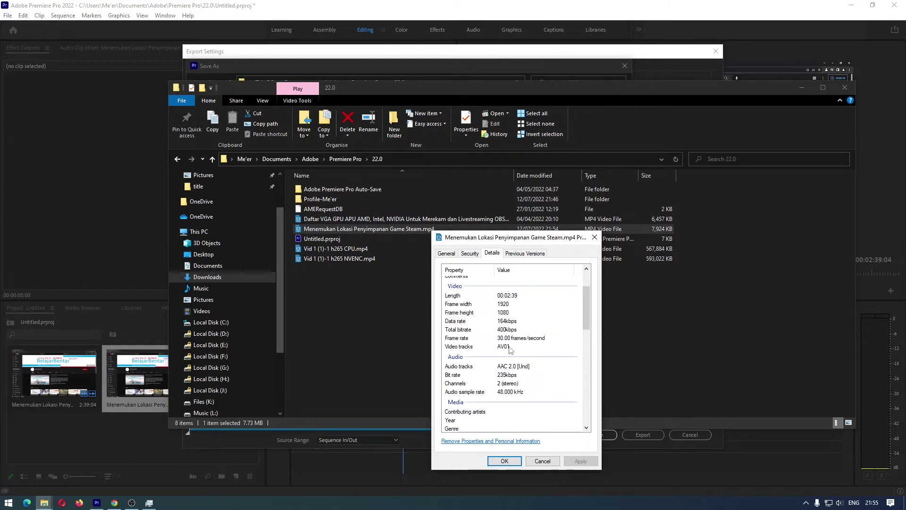
left_click(543, 461)
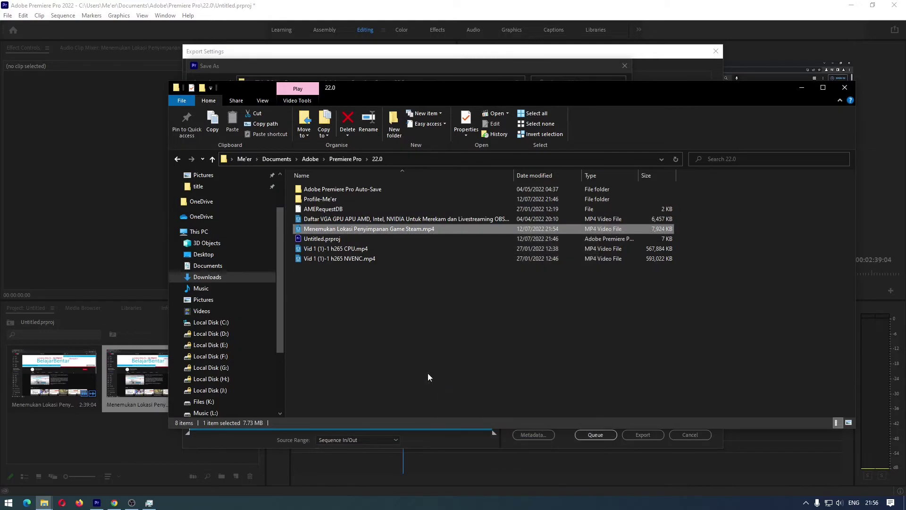
Step: Check the AV1 export plays in MPC-HC, then name the next output Menemukan Lokasi Penyimpanan Game Steam_1.mp4
double_click(351, 230)
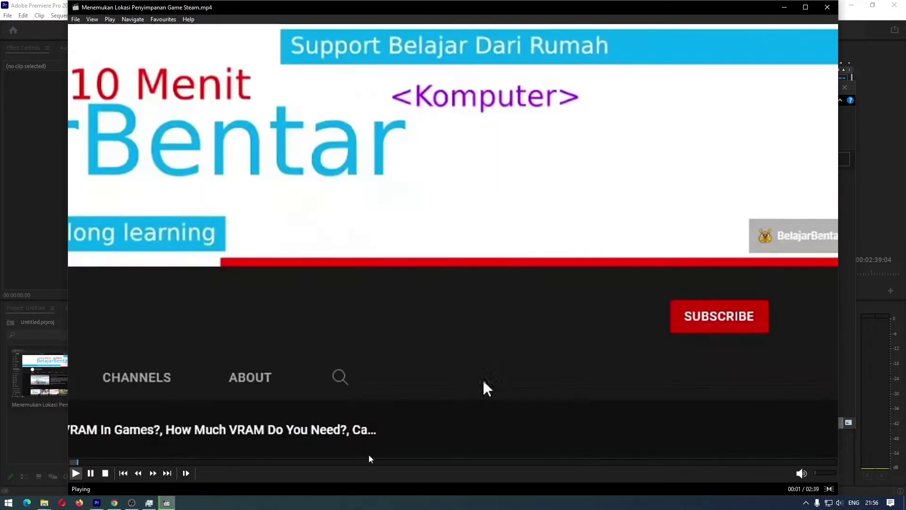
left_click_drag(369, 466, 458, 462)
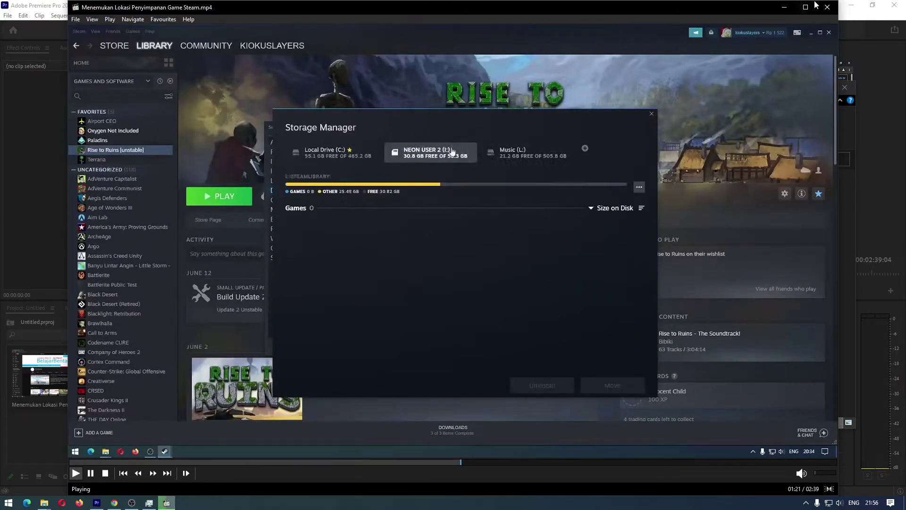
left_click(827, 7)
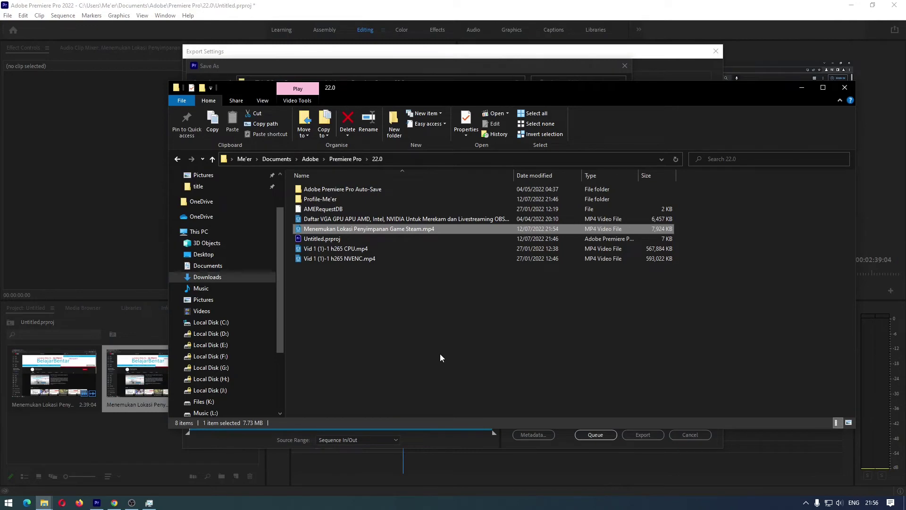
left_click(434, 60)
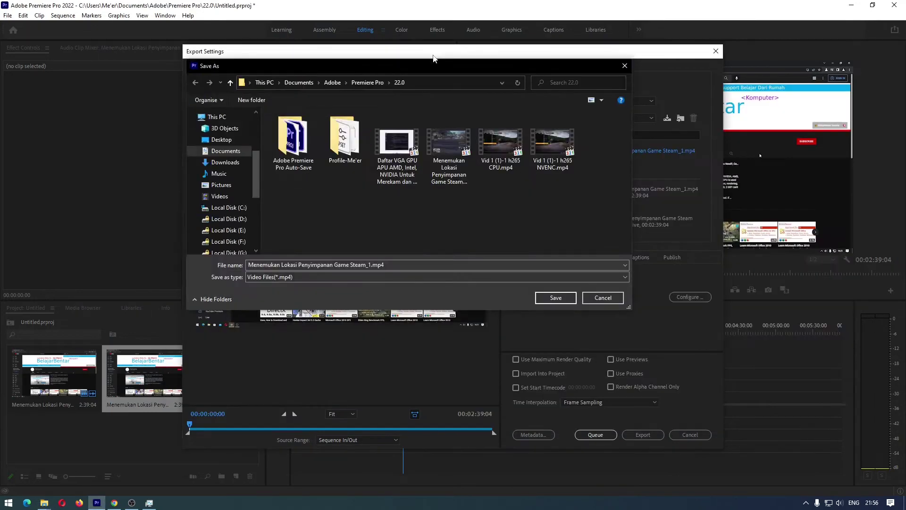
left_click(552, 297)
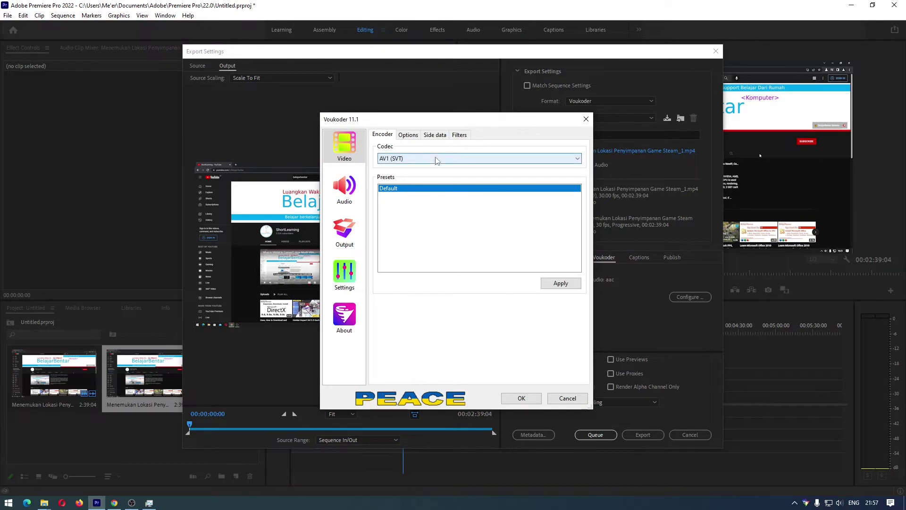
Step: Switch Voukoder's codec to HEVC (NVIDIA NVENC) and widen the dialog to view its options
left_click(437, 158)
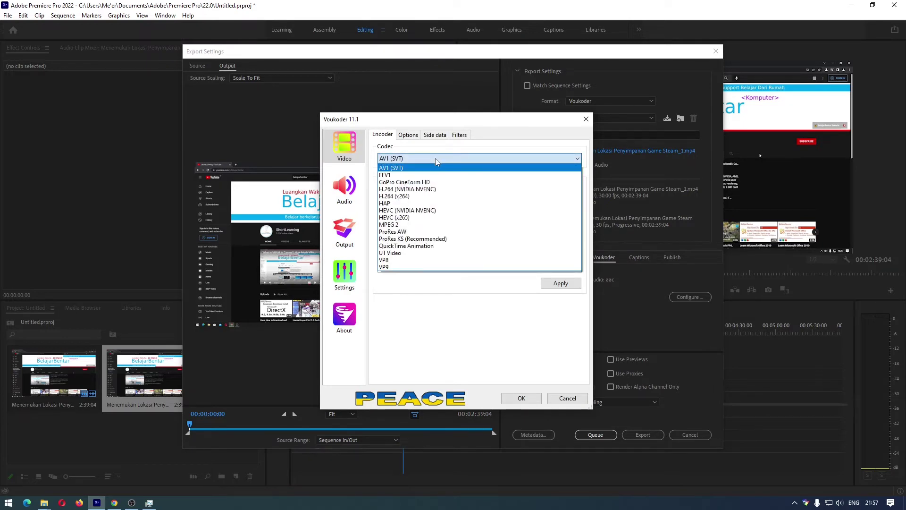
left_click(433, 211)
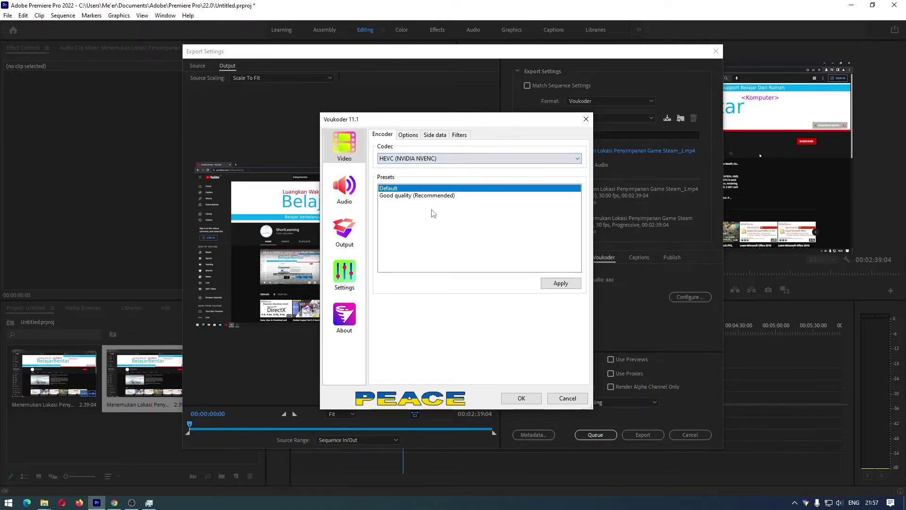
left_click(406, 134)
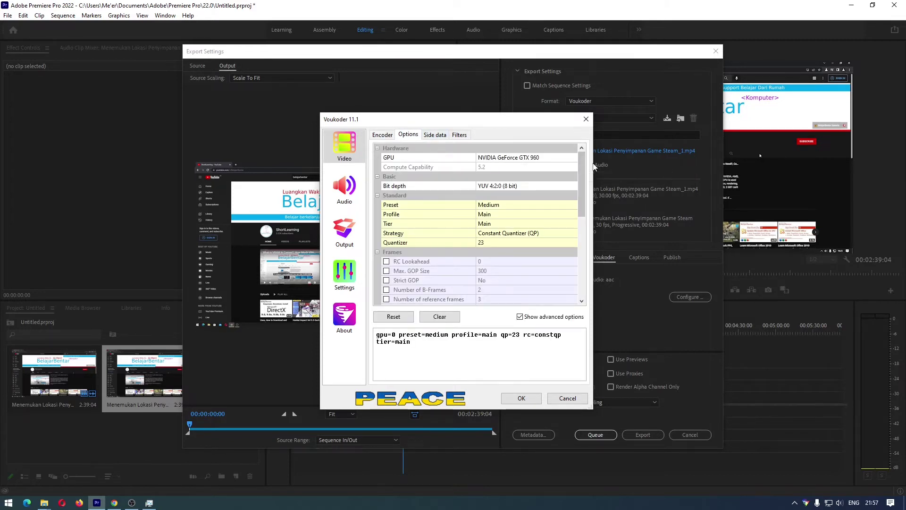
left_click_drag(593, 163, 837, 162)
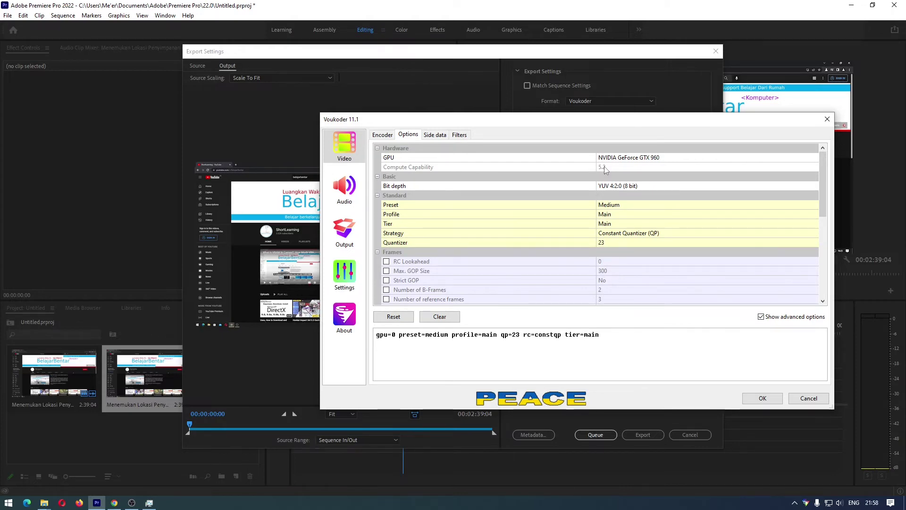
Step: Confirm in GPU-Z that the GeForce GTX 960 has CUDA compute capability 5.2
key("super")
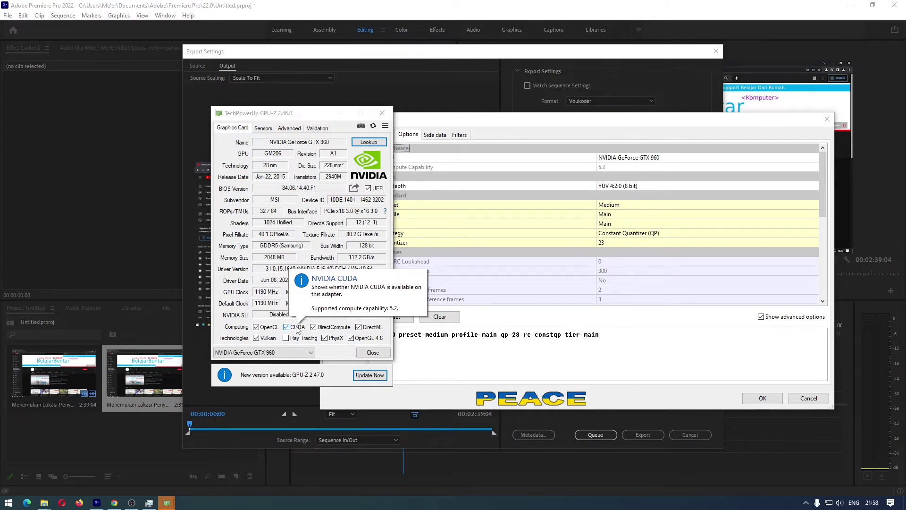
left_click(382, 113)
left_click(385, 135)
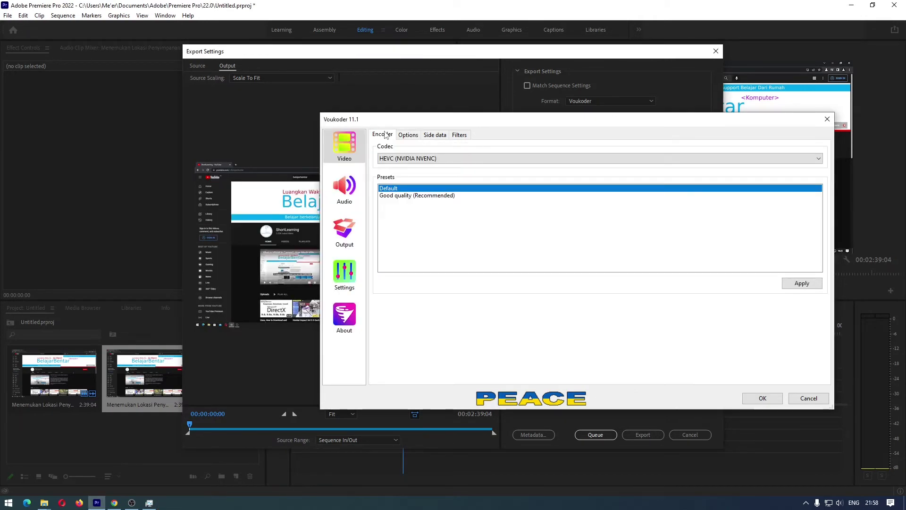
Step: Apply the Good quality (Recommended) HEVC preset, accept the settings, and export the sequence
left_click(428, 197)
left_click(802, 283)
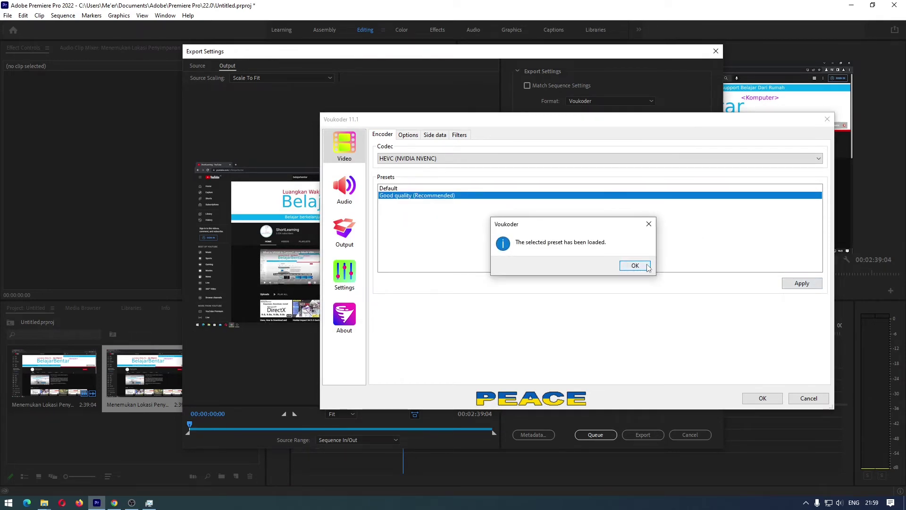
left_click(646, 266)
left_click(763, 398)
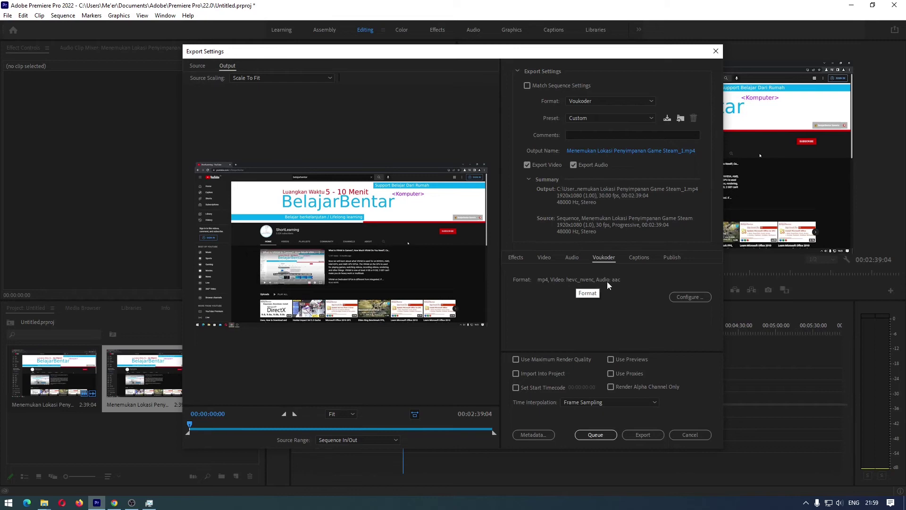
left_click(644, 434)
Step: Watch GPU usage in Task Manager, then play the new _1.mp4 from the export folder
key("ctrl+shift+Escape")
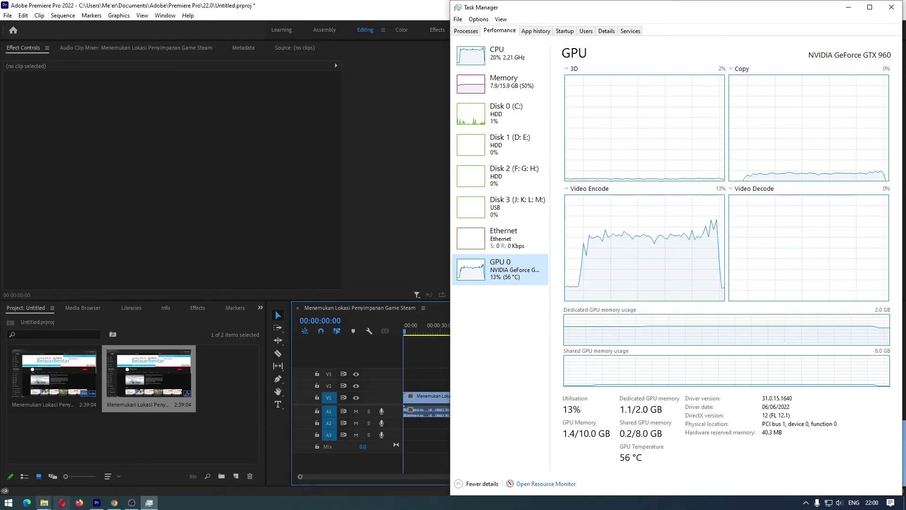
mouse_move(44, 502)
left_click(67, 469)
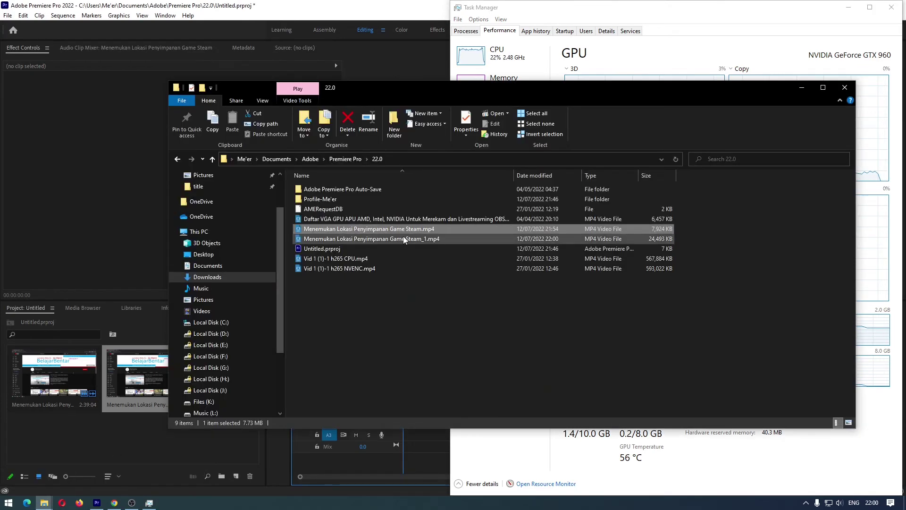
double_click(435, 240)
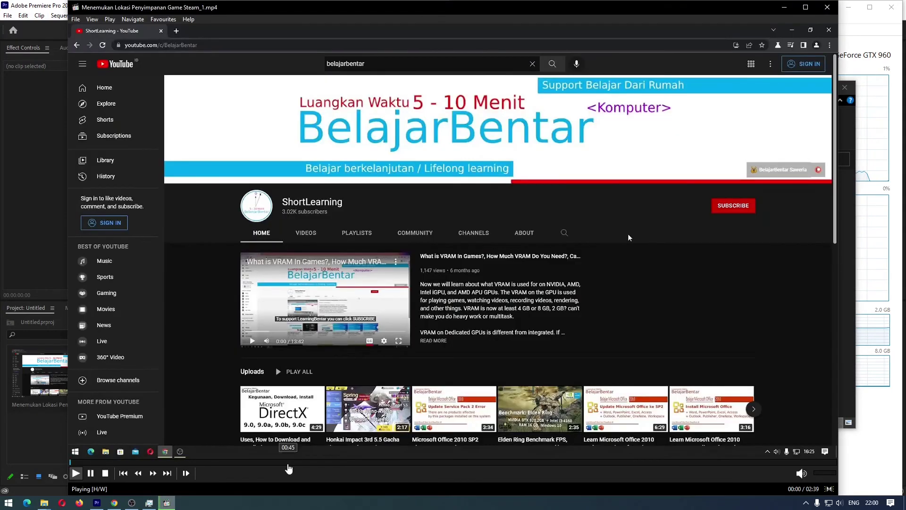
Step: Jump through the HEVC export at 00:41, 01:07 and about 01:14 to confirm smooth playback
left_click(287, 467)
left_click(390, 469)
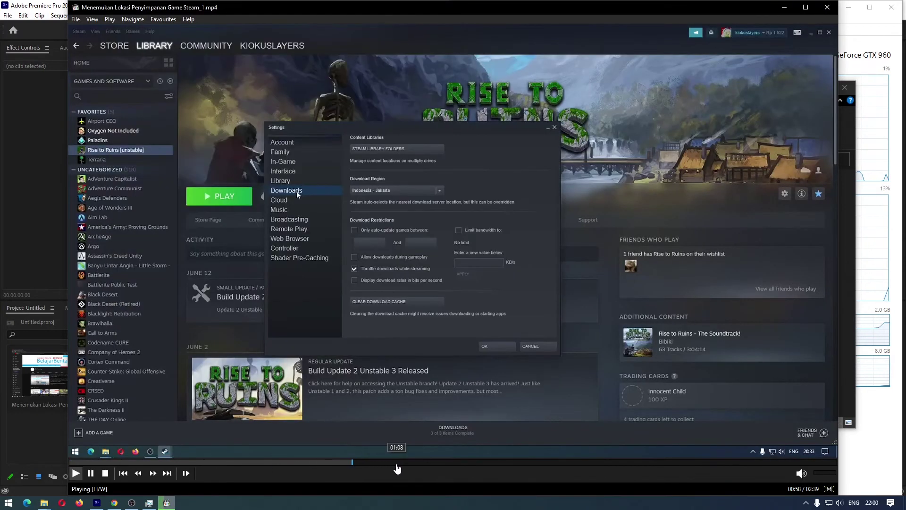
left_click(425, 468)
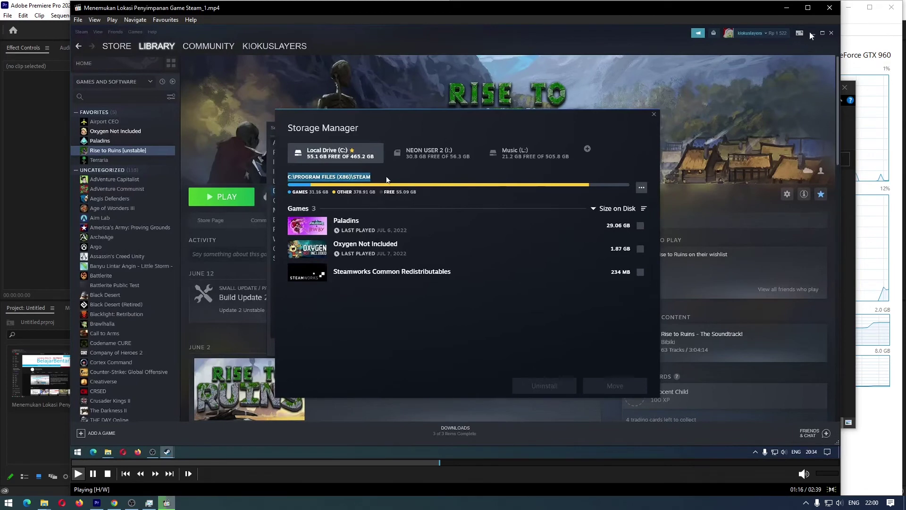
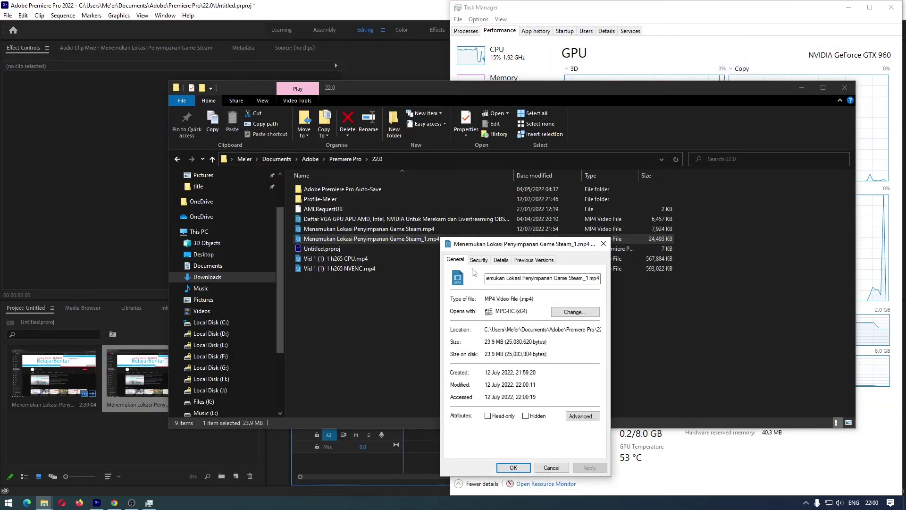
Step: Check Steam_1.mp4's details (23.9 MB, HEVC, 1253 kbps total bitrate), then go back to Premiere Pro
left_click(500, 260)
scroll(523, 360, "down", 1)
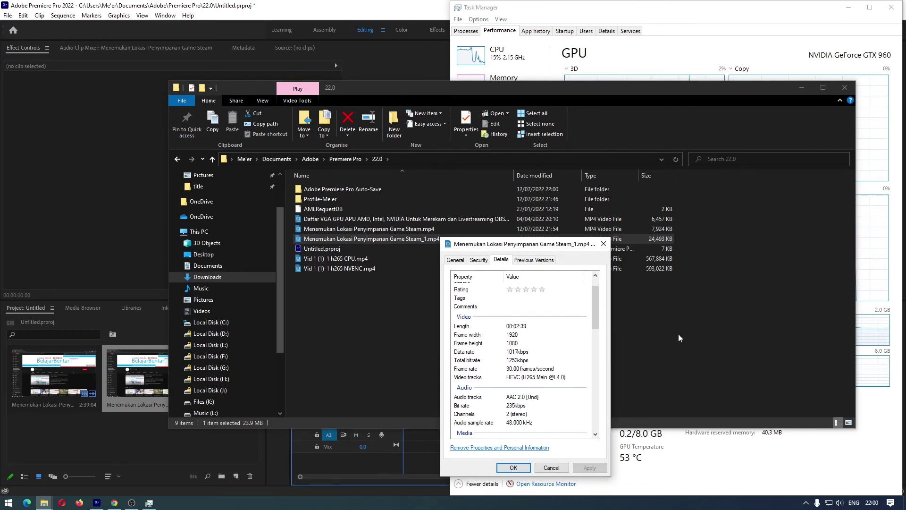
left_click(84, 218)
Step: Export the sequence through Voukoder with the default HEVC (NVIDIA NVENC) preset as Steam_2.mp4
left_click(7, 15)
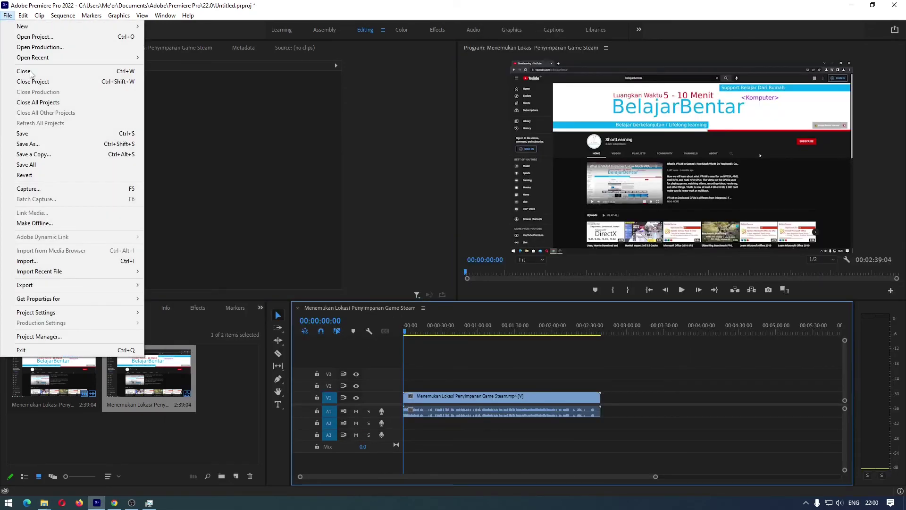
mouse_move(100, 289)
left_click(217, 285)
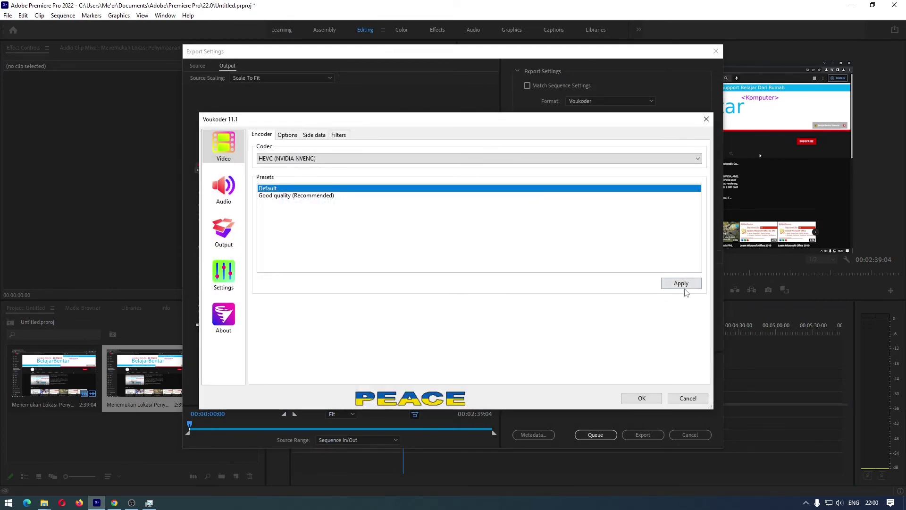
left_click(689, 283)
left_click(517, 266)
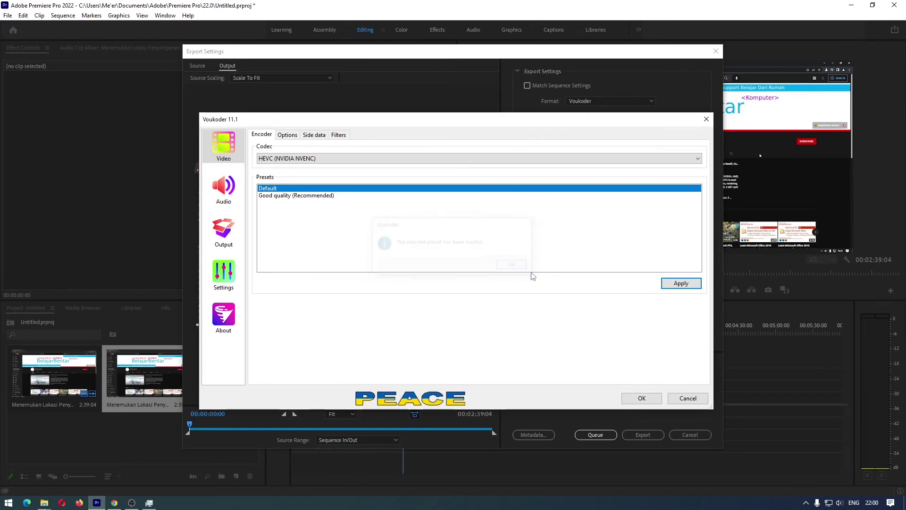
left_click(641, 398)
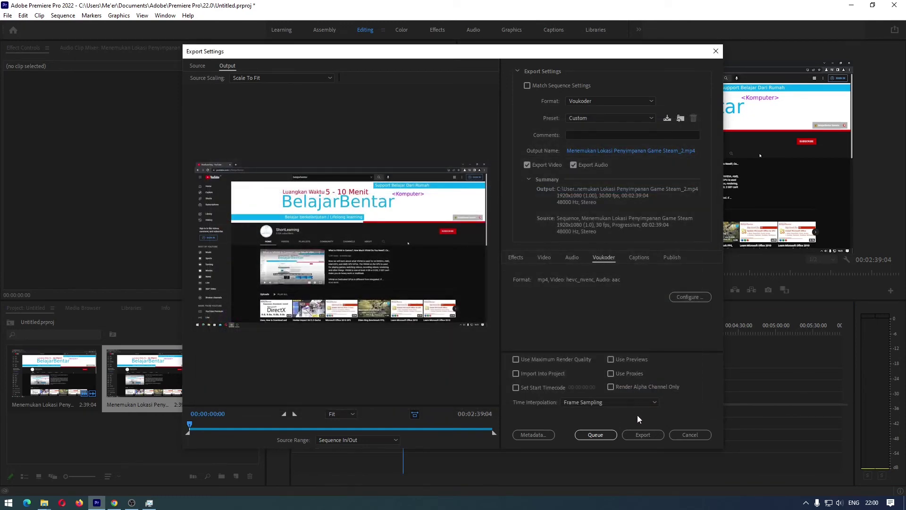
left_click(646, 435)
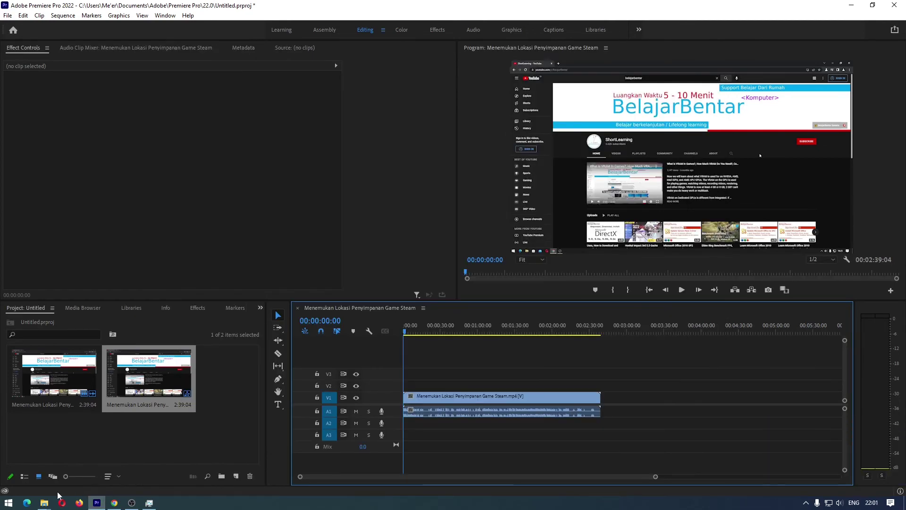
Step: Play the new 12,598 KB Steam_2.mp4 in MPC-HC, skipping ahead to about 01:31, then close it
mouse_move(44, 502)
left_click(55, 474)
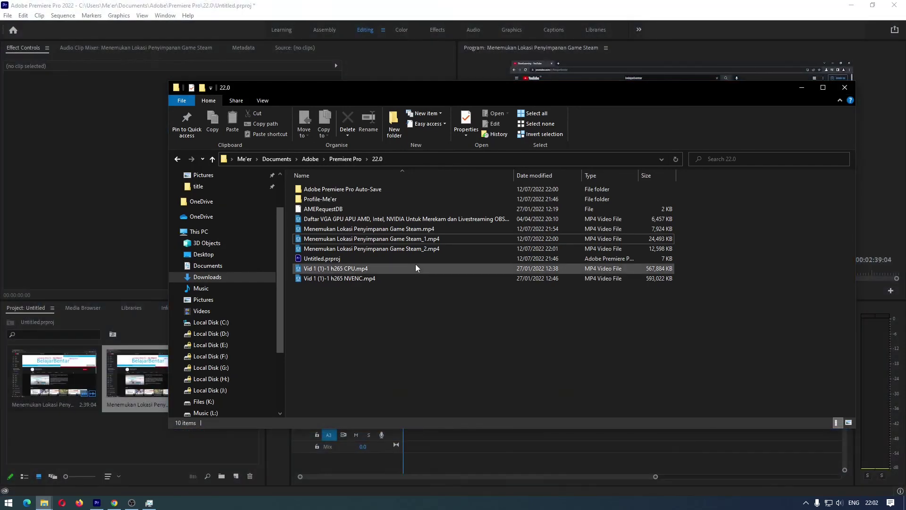
left_click(425, 249)
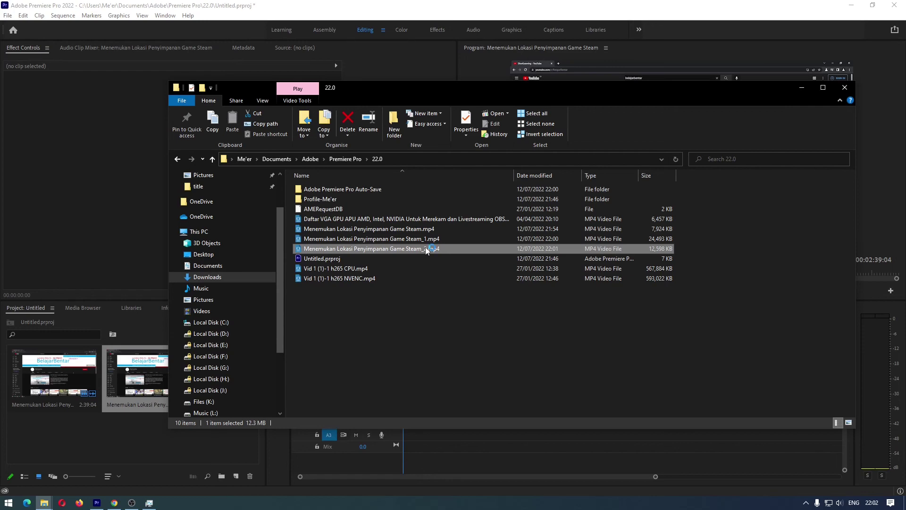
double_click(426, 249)
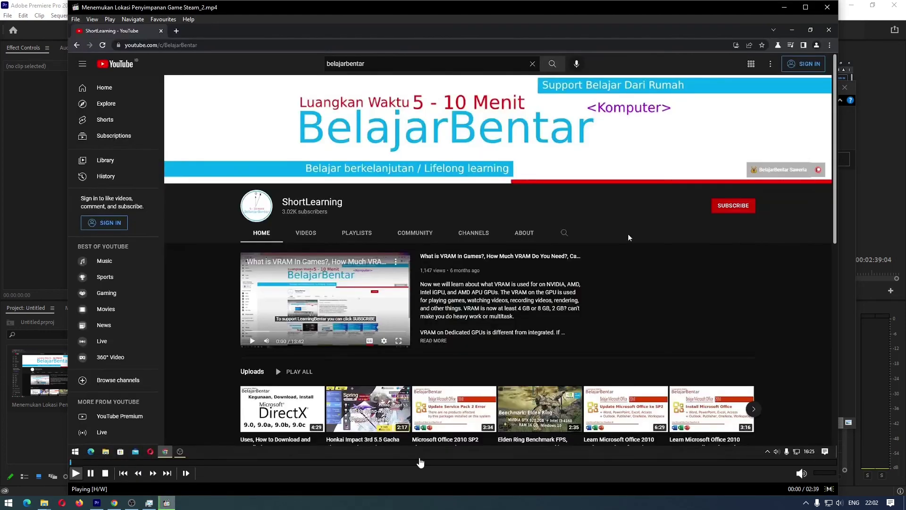
left_click(420, 462)
left_click(501, 462)
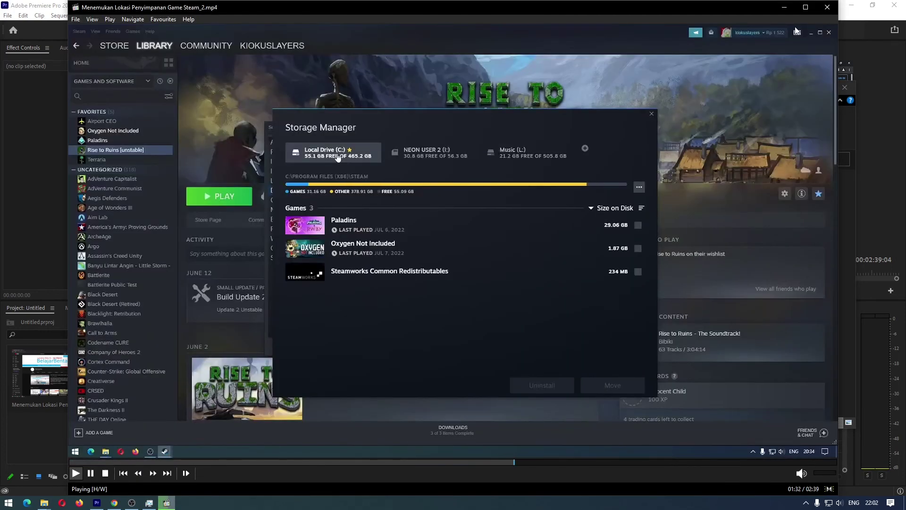
left_click(827, 7)
right_click(443, 248)
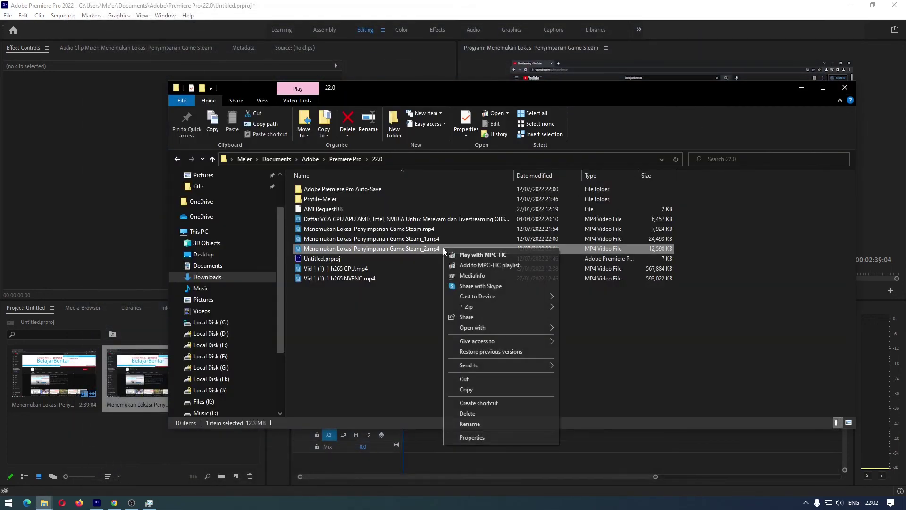
left_click(469, 437)
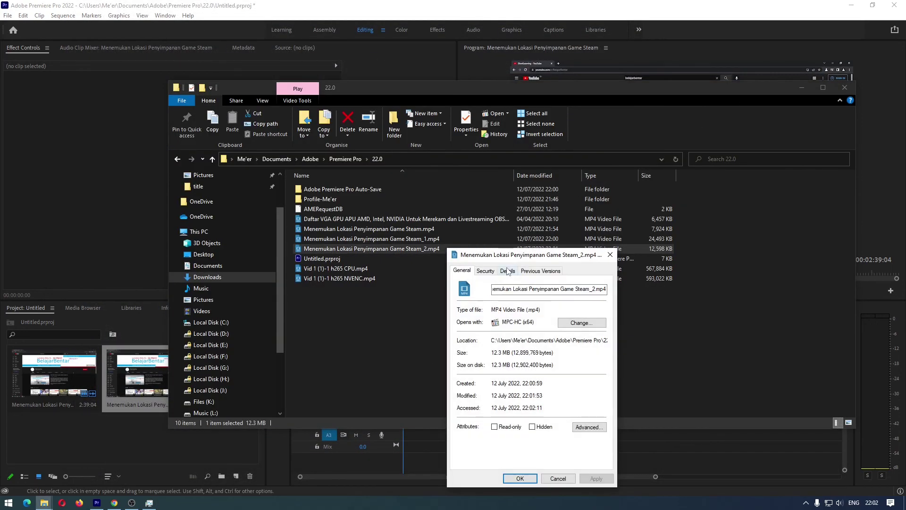
left_click(508, 271)
left_click_drag(514, 254, 476, 119)
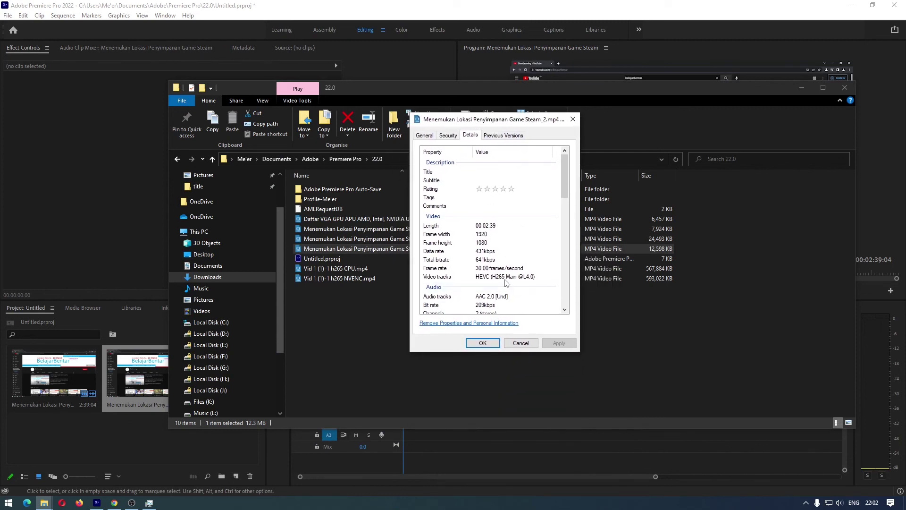
left_click(491, 345)
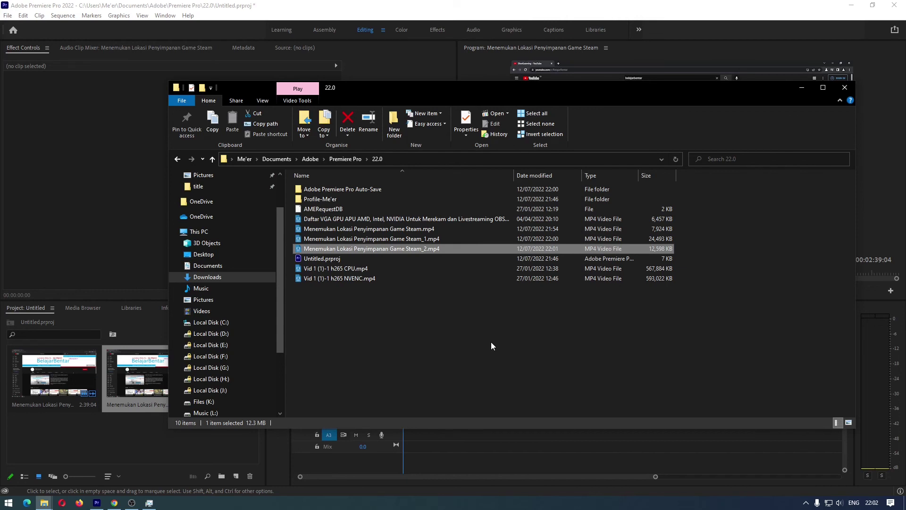